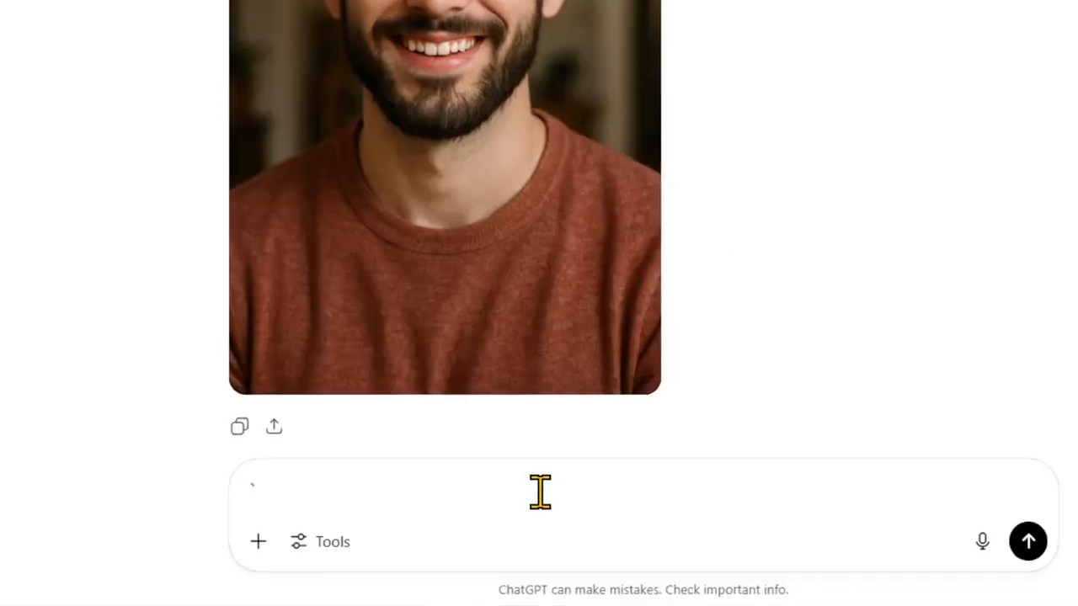
Ask ChatGPT to "Give me the complete appearance/details of this person." for the generated portrait.
key("BackSpace")
type("Give me the complete appearance/details")
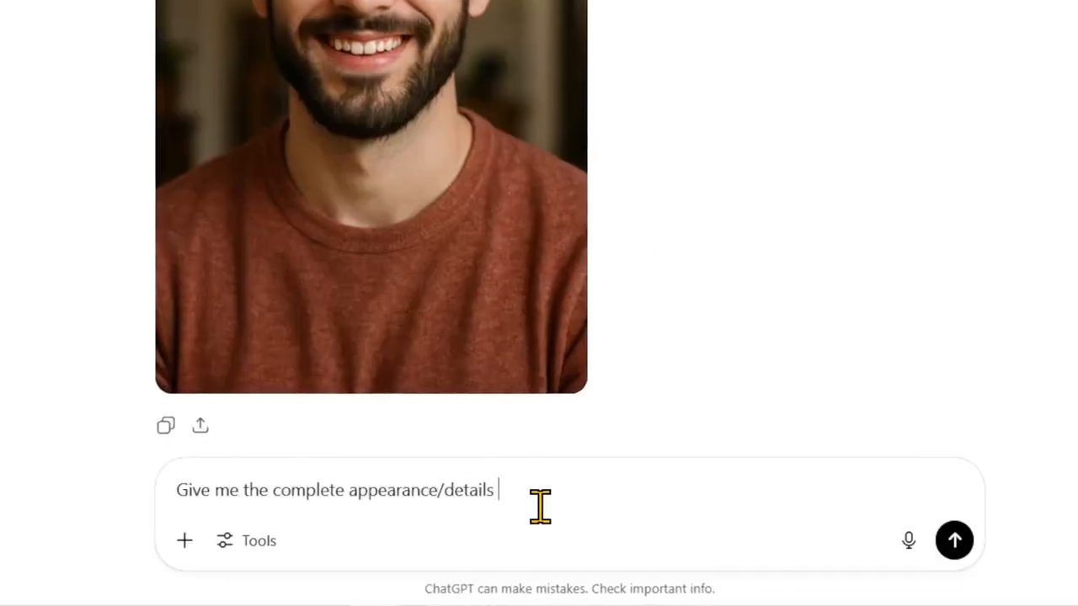
type("n.")
key("Return")
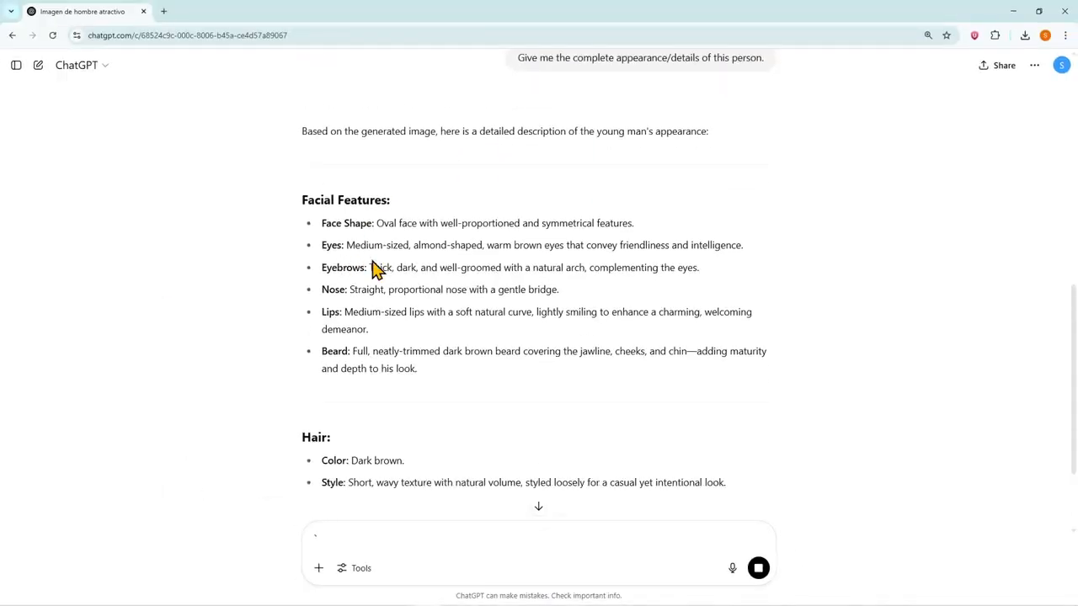
Read through the appearance description and request it again "In the paragraph format.".
scroll(343, 219, "down", 1)
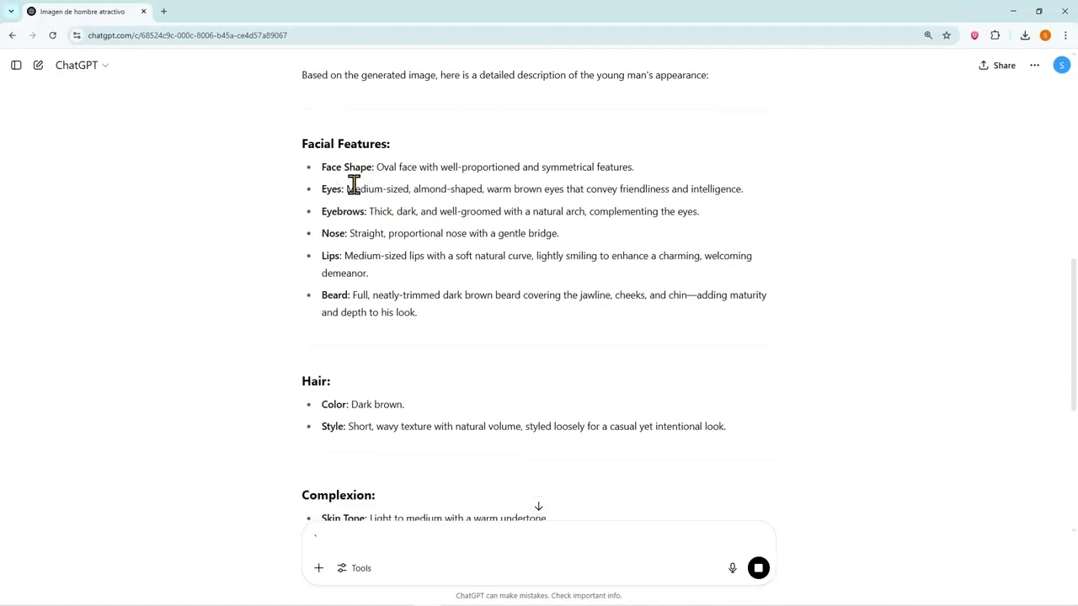
scroll(393, 202, "down", 4)
scroll(402, 313, "down", 3)
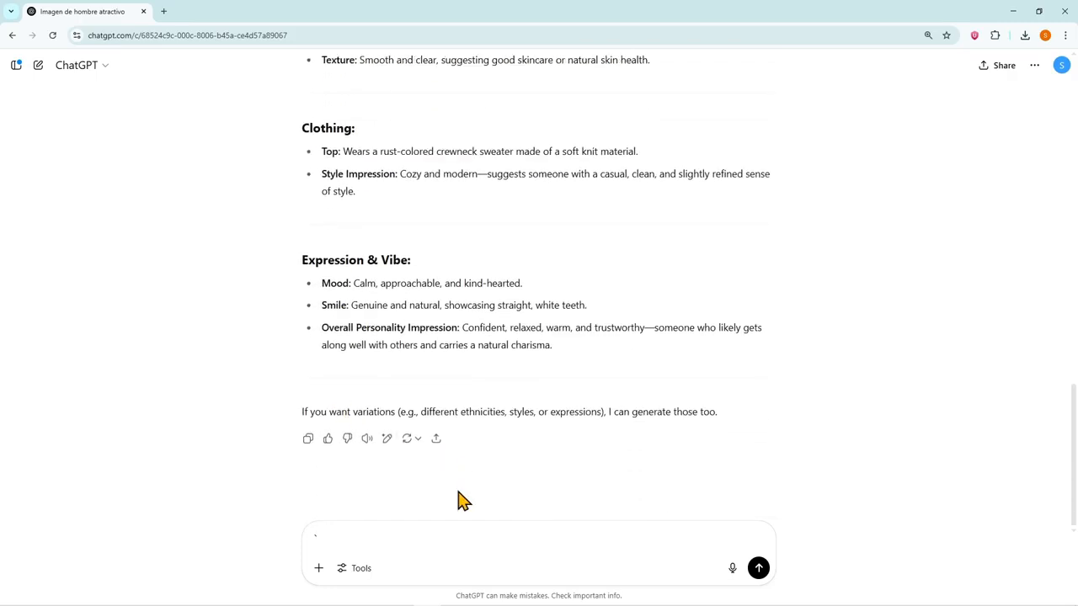
type("In the apra")
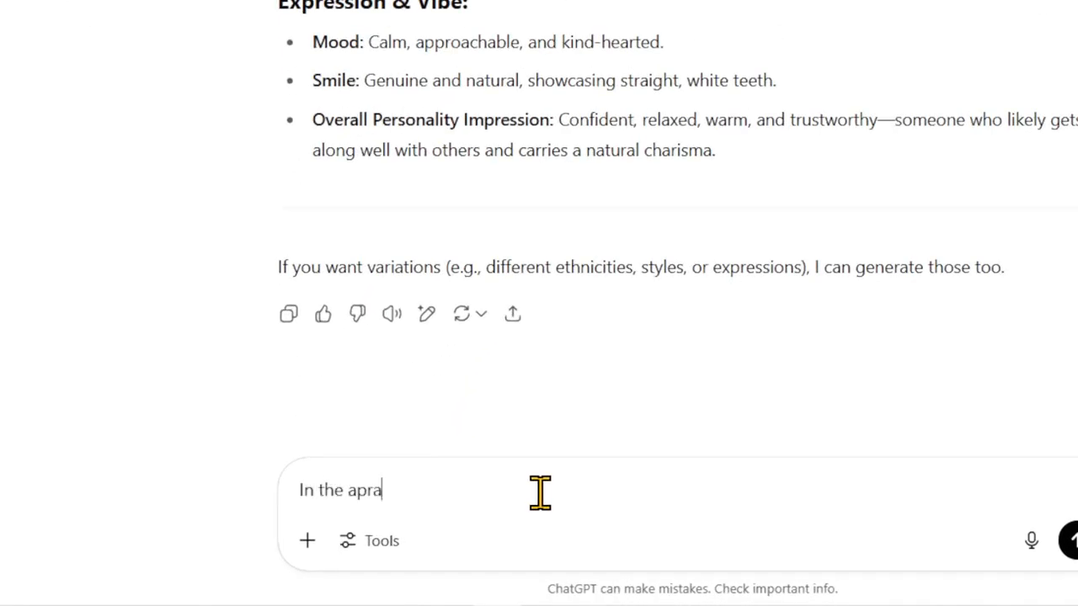
type("graph format.")
key("Return")
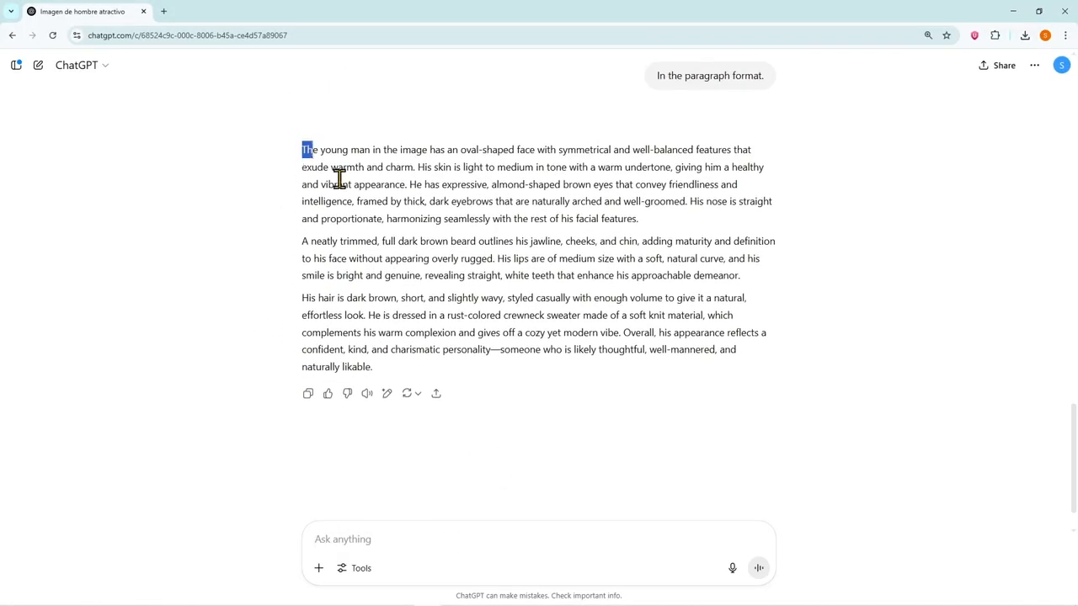
Copy the whole three-paragraph description of the young man's appearance.
left_click_drag(340, 178, 477, 381)
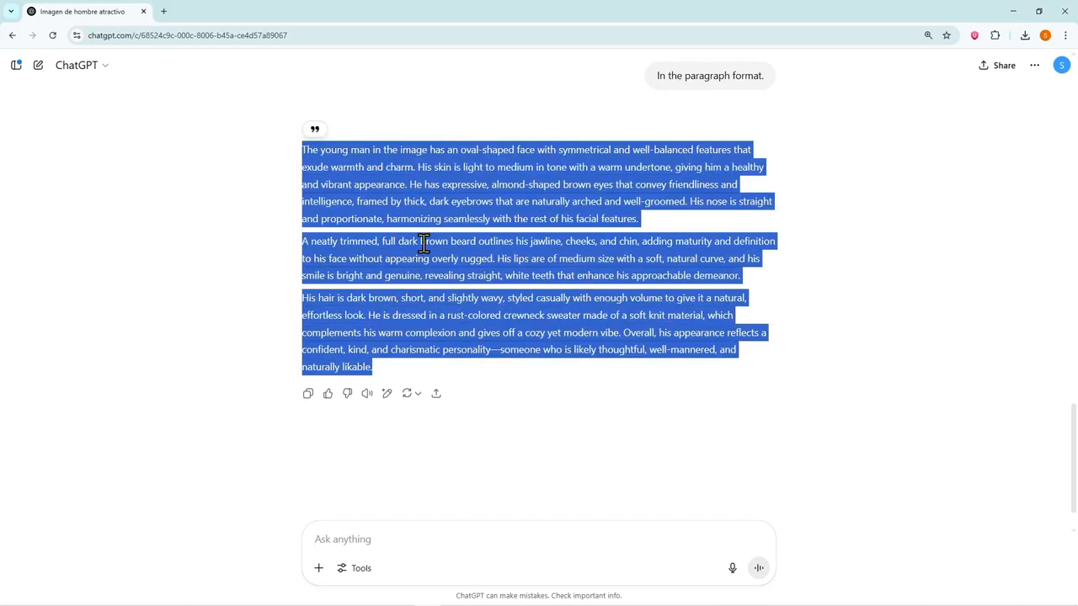
scroll(424, 242, "up", 1)
left_click(415, 262)
left_click_drag(311, 212, 435, 404)
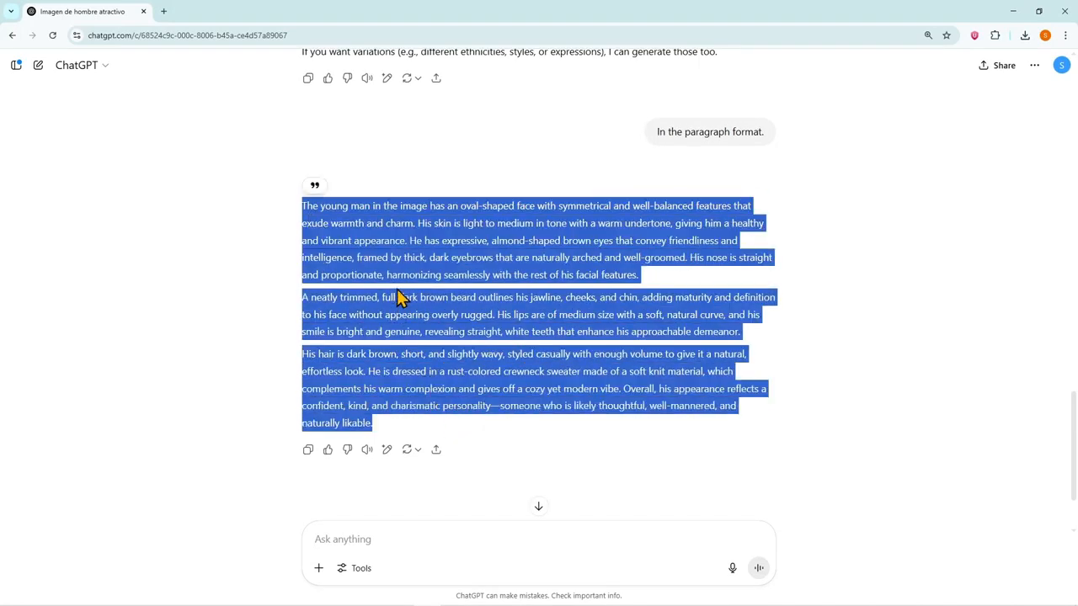
right_click(401, 243)
left_click(434, 256)
Ask for a realistic 16:9 prompt in which this young man is sitting in a boat with some aliens, going very fast.
scroll(446, 282, "up", 15)
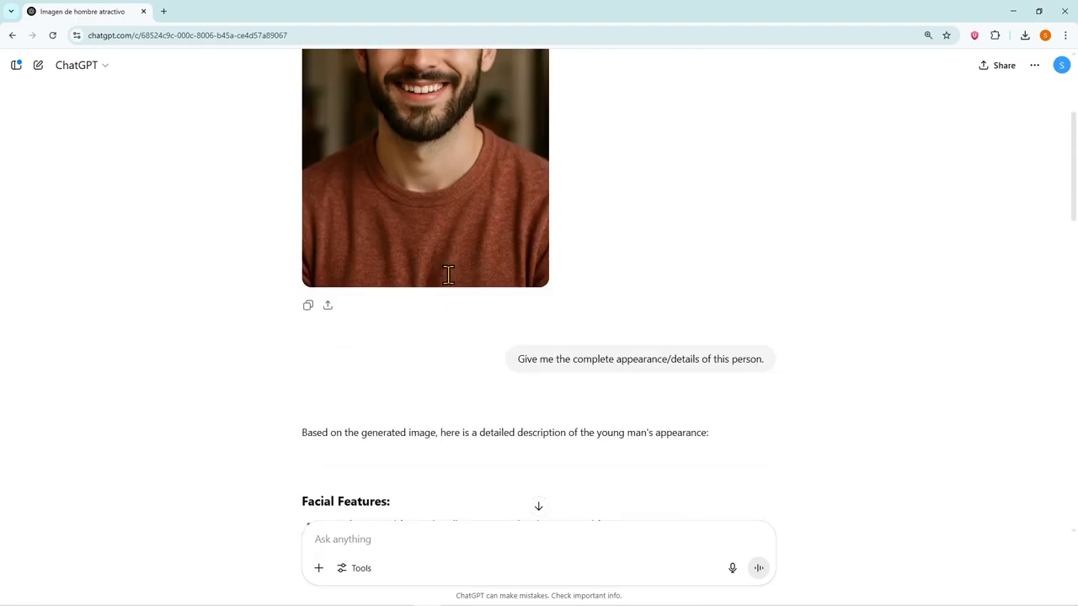
scroll(448, 274, "up", 3)
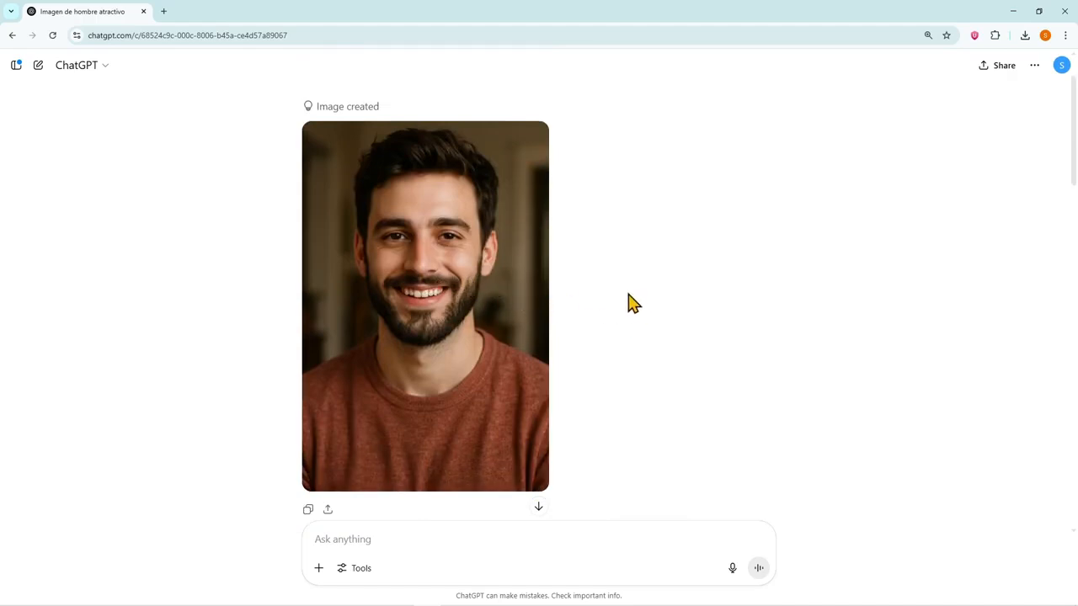
scroll(640, 308, "down", 4)
scroll(640, 308, "down", 12)
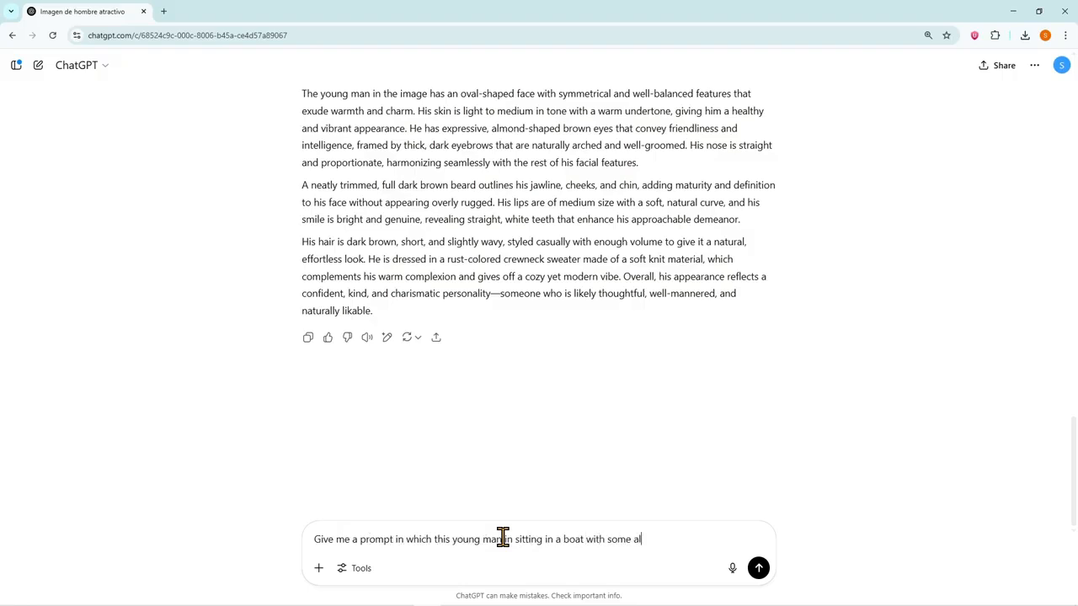
type("fast. 16:9, realis")
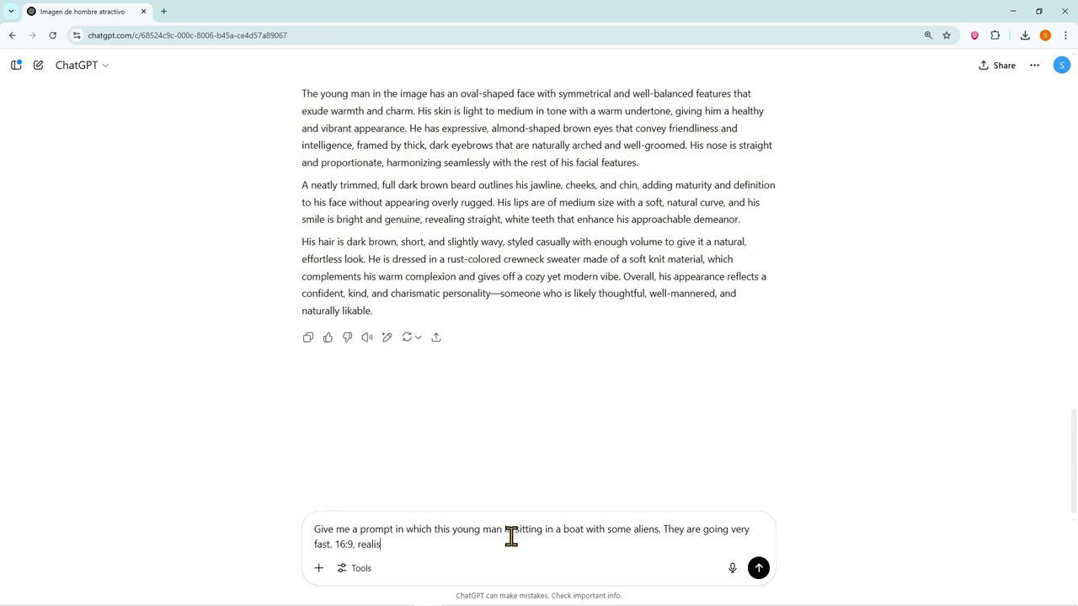
left_click(757, 569)
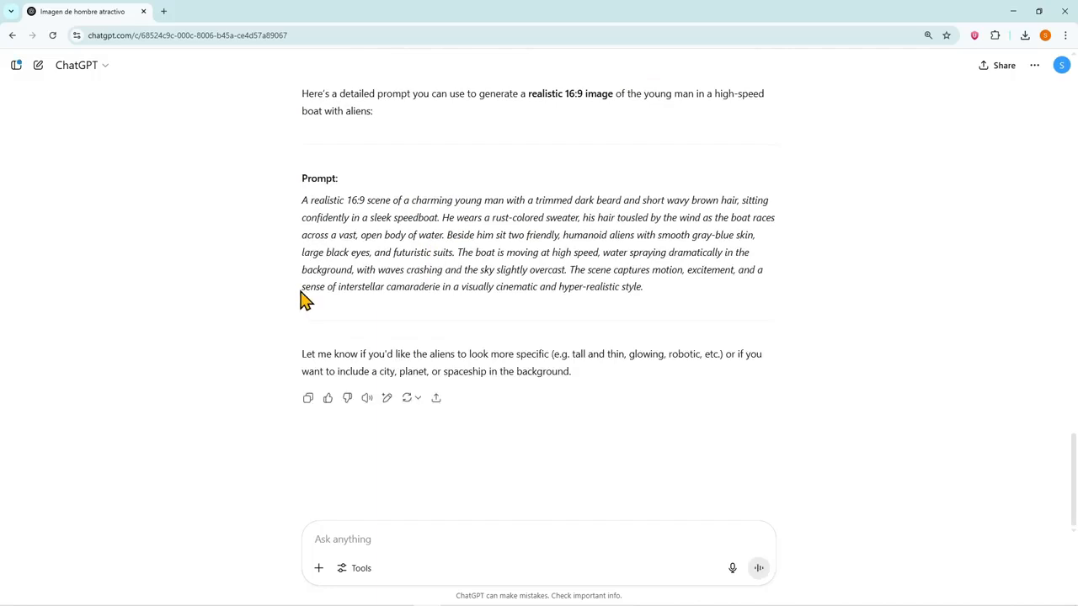
Edit the boat request to add "with his complete facial appearance" after the aliens and resend it.
scroll(412, 273, "up", 1)
scroll(430, 332, "up", 3)
scroll(455, 345, "down", 2)
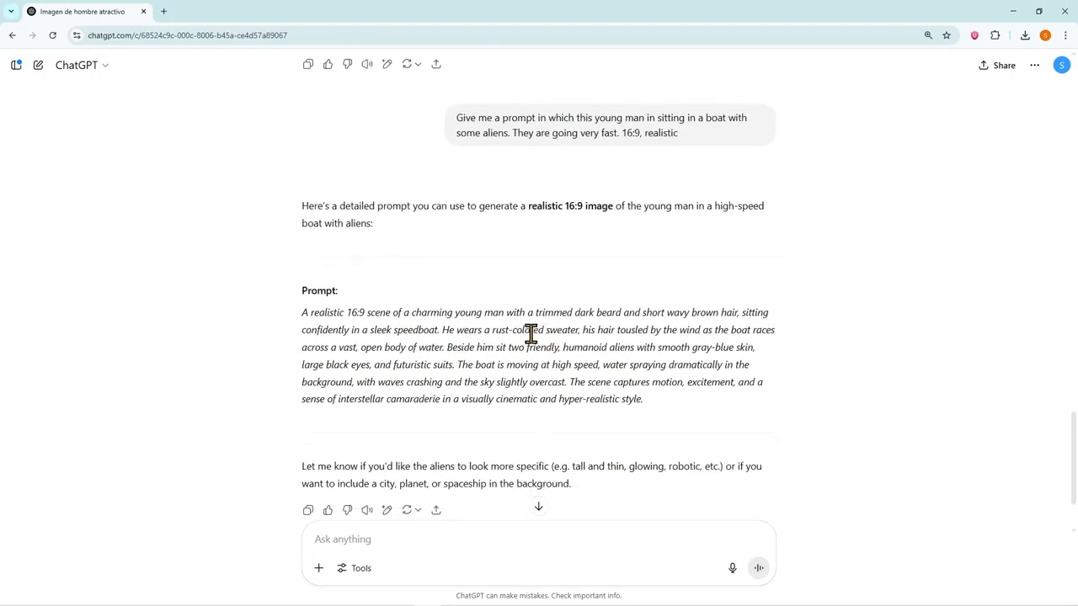
scroll(505, 341, "up", 3)
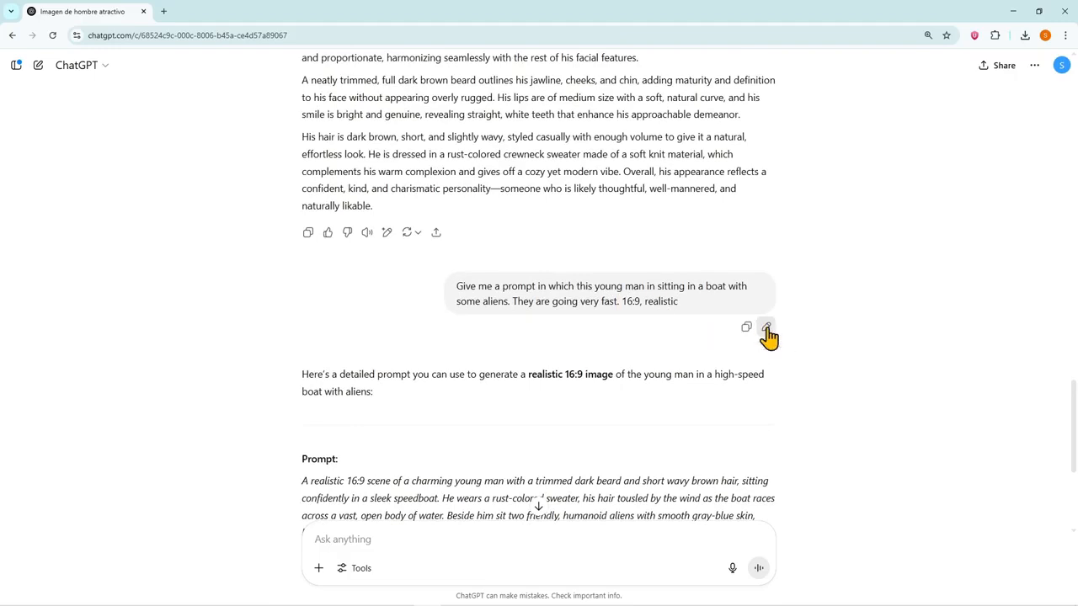
left_click(766, 328)
type("with his complet")
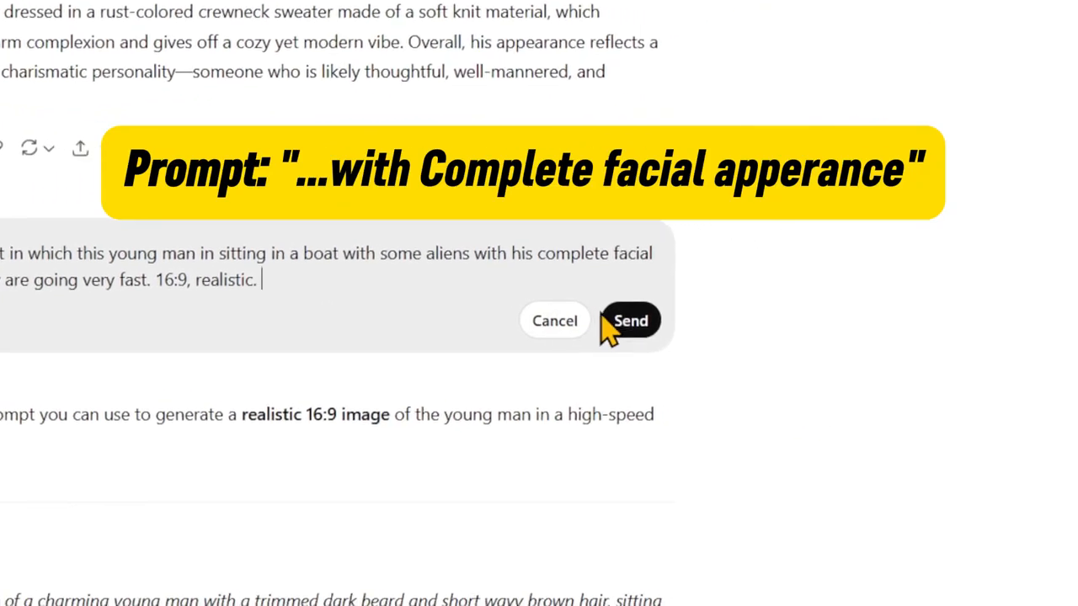
left_click(629, 321)
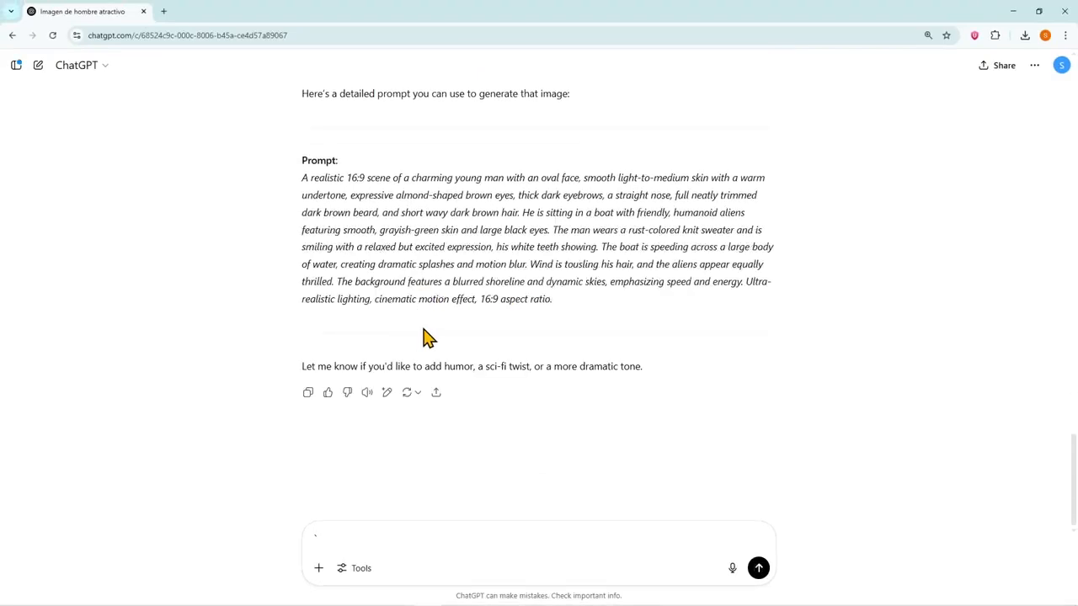
Copy the regenerated boat prompt and open ImageFX from a search for "google image generator" in a new browser tab.
left_click_drag(302, 179, 581, 314)
left_click(583, 313)
key("ctrl+t")
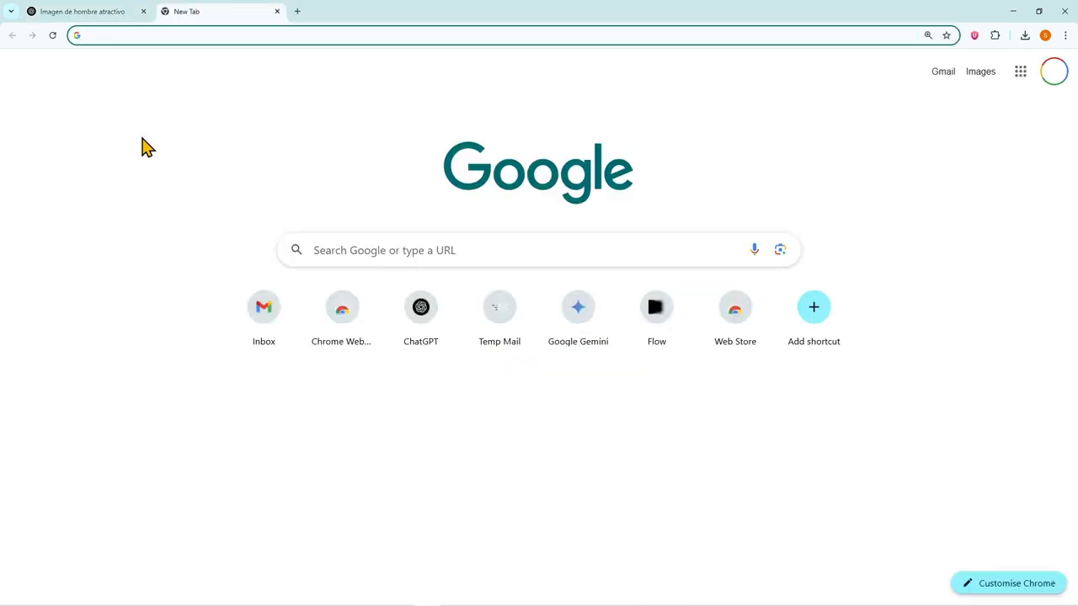
type("google image g")
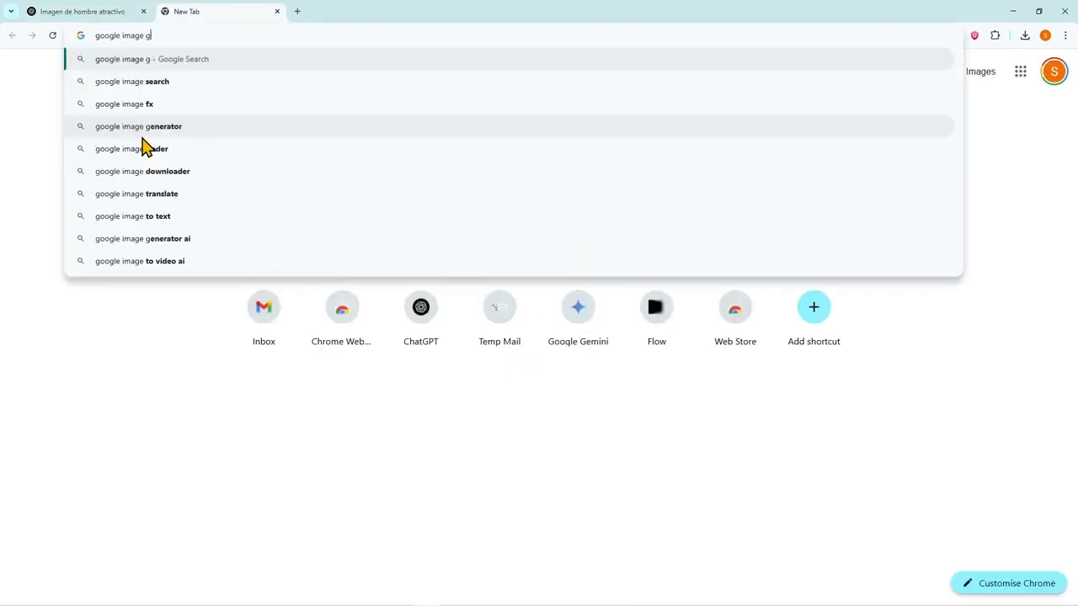
type("enera")
left_click(141, 134)
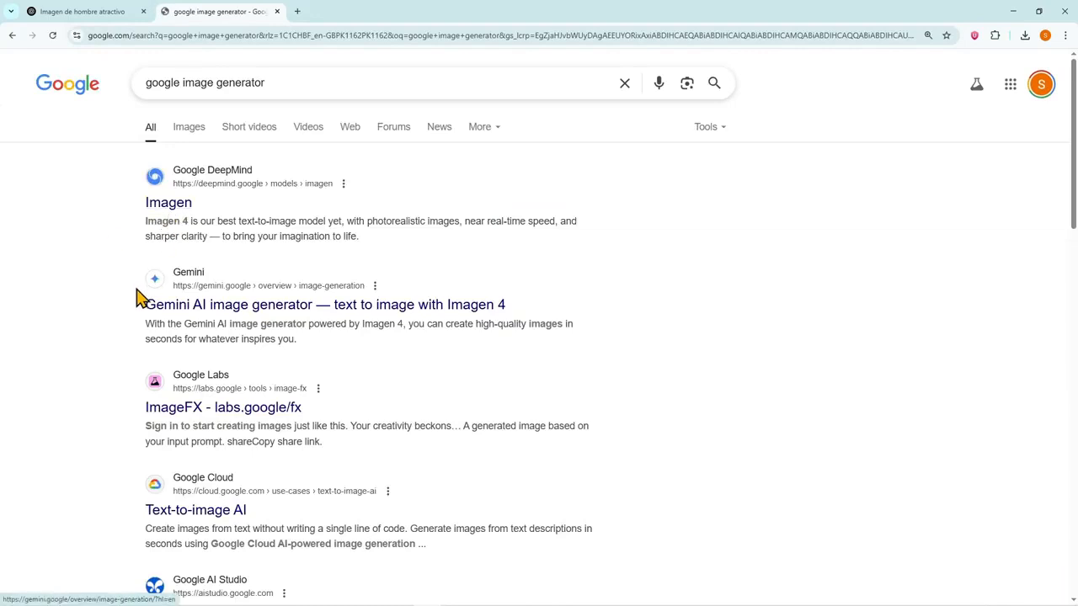
scroll(137, 294, "down", 2)
left_click(222, 303)
Generate images from the pasted boat prompt in ImageFX with the seed locked.
key("ctrl+v")
scroll(252, 287, "down", 5)
scroll(252, 286, "up", 3)
scroll(253, 286, "up", 3)
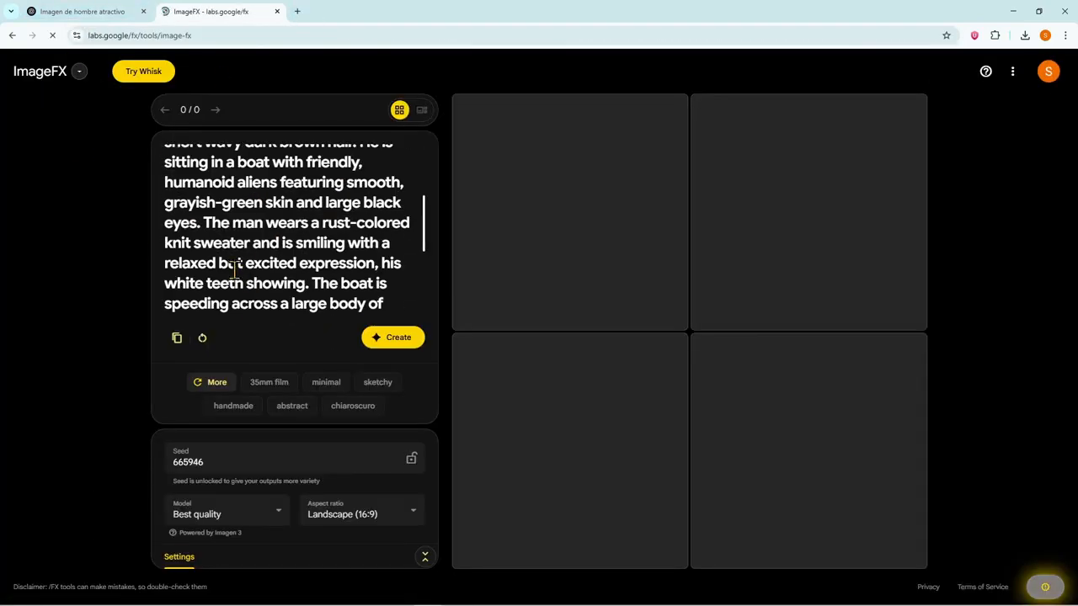
left_click(410, 461)
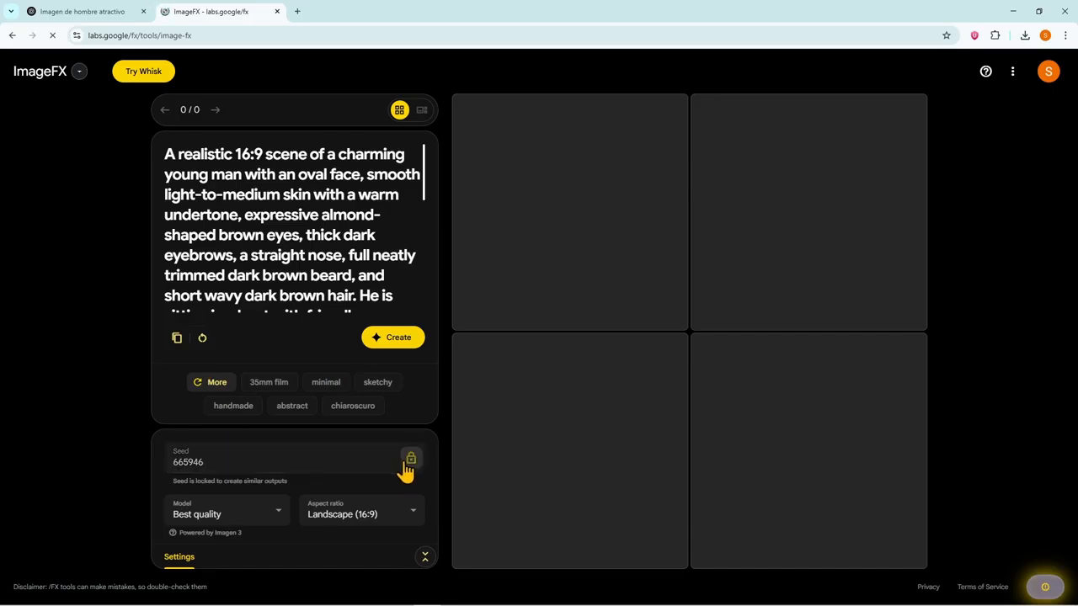
left_click(398, 341)
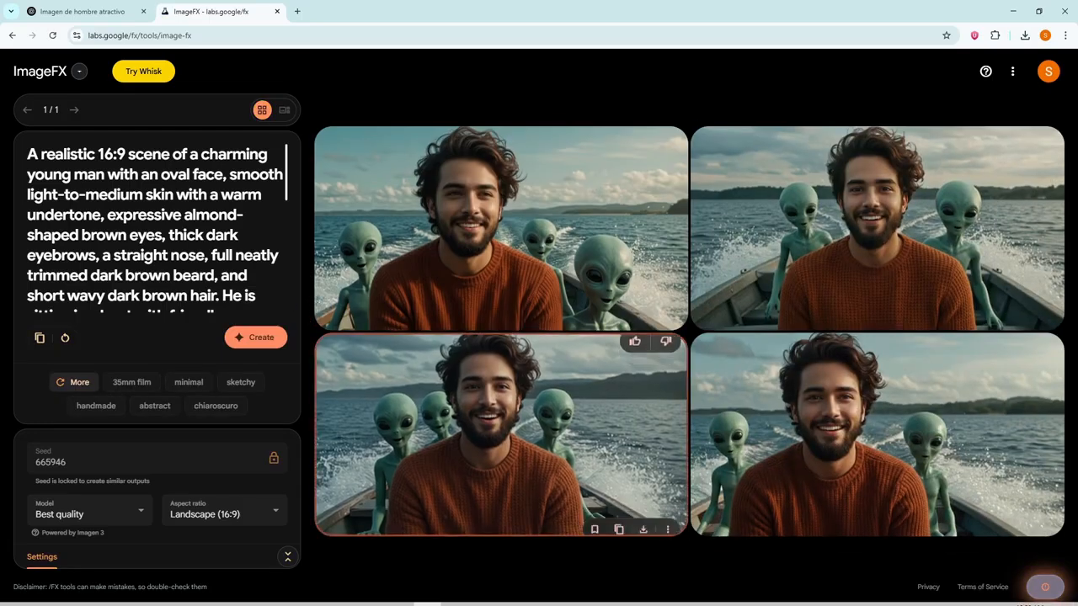
Compare the man in the generated boat images with the original ChatGPT portrait, and put the portrait window away.
left_click(455, 595)
left_click_drag(142, 110, 113, 102)
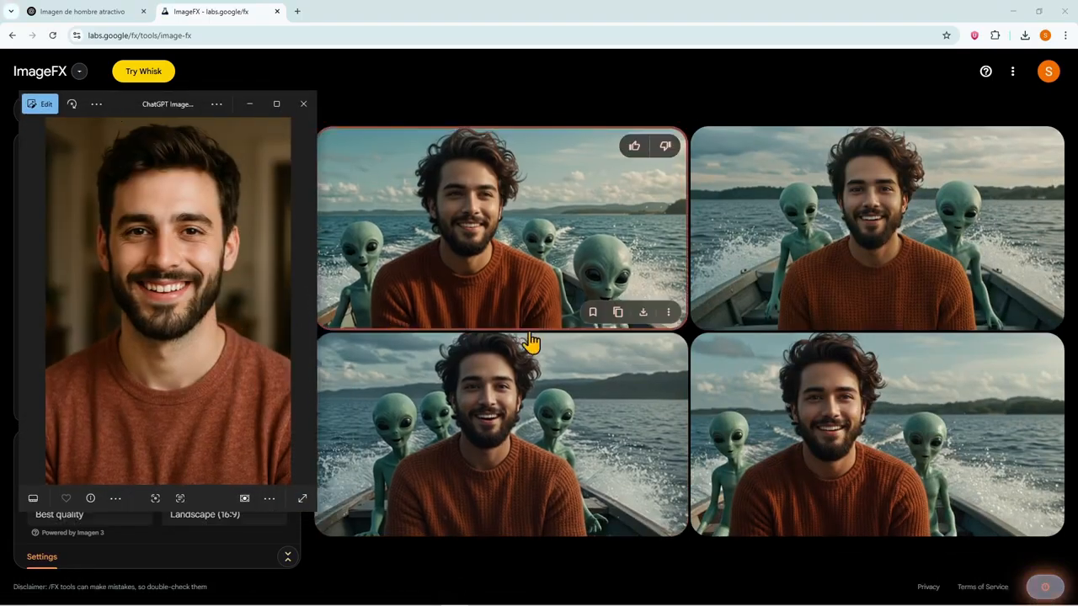
left_click(250, 104)
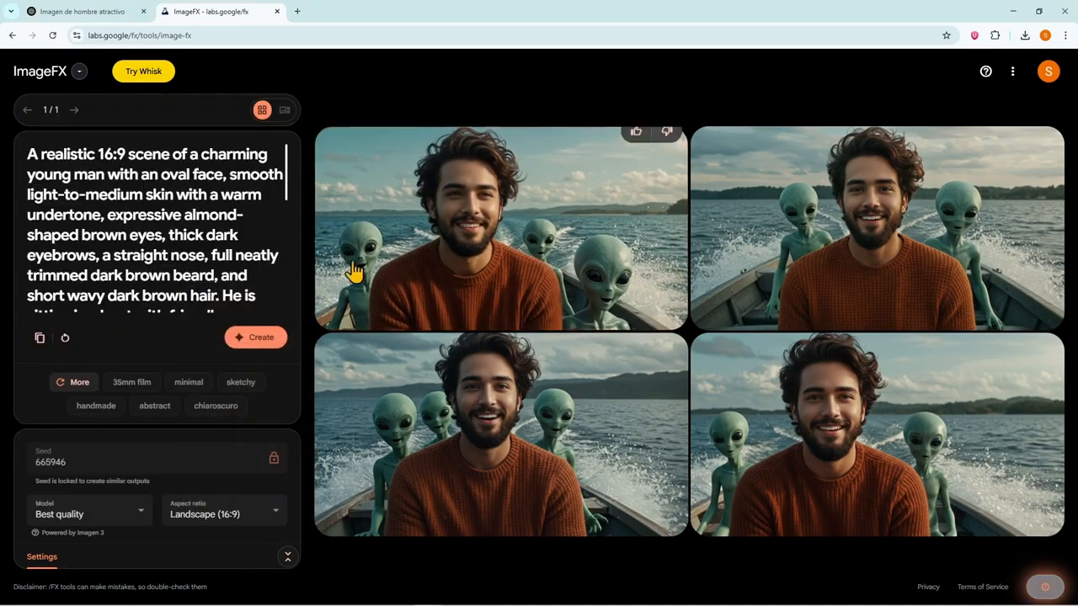
Ask ChatGPT for another prompt in which the man is eating pizza while sitting on the top of a mountain, with complete facial appearance.
key("ctrl+Tab")
left_click(425, 536)
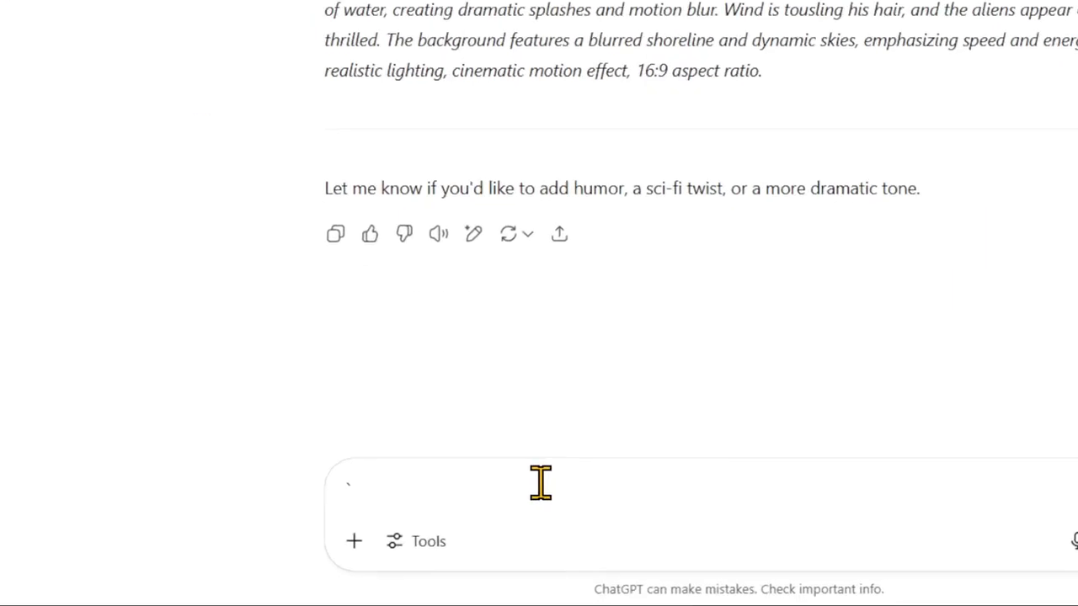
type("Give me another prompt in which man in")
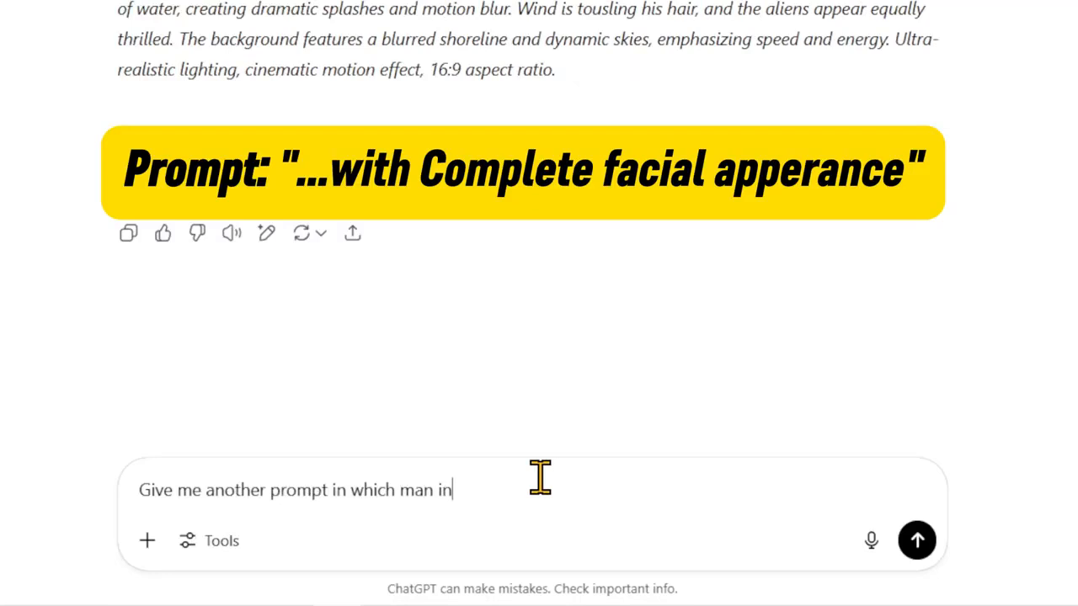
type("zza ehile sitting on the top of a mountain,")
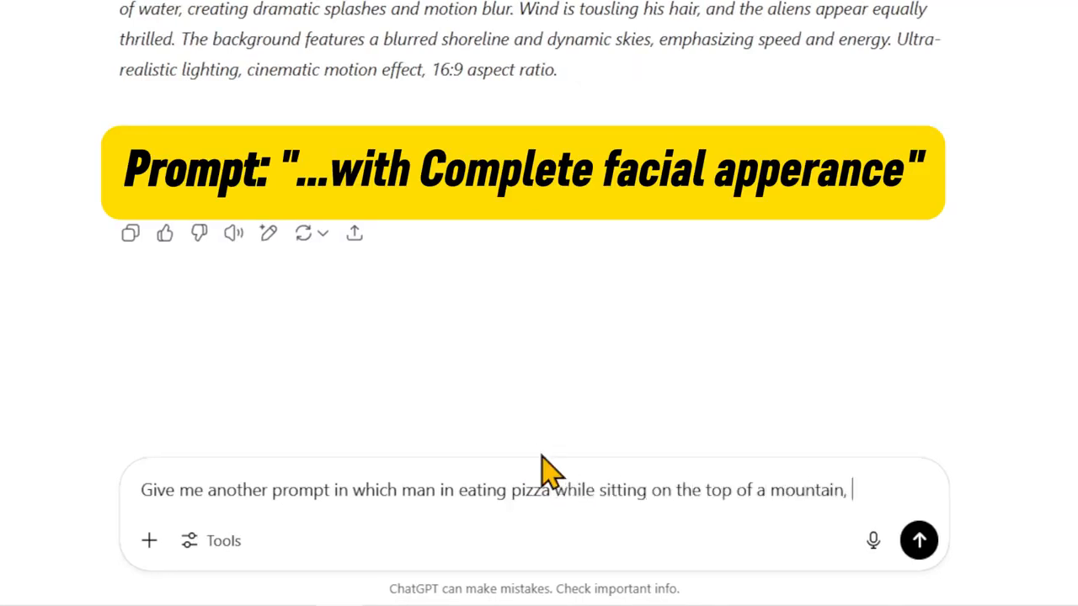
type("with complete f")
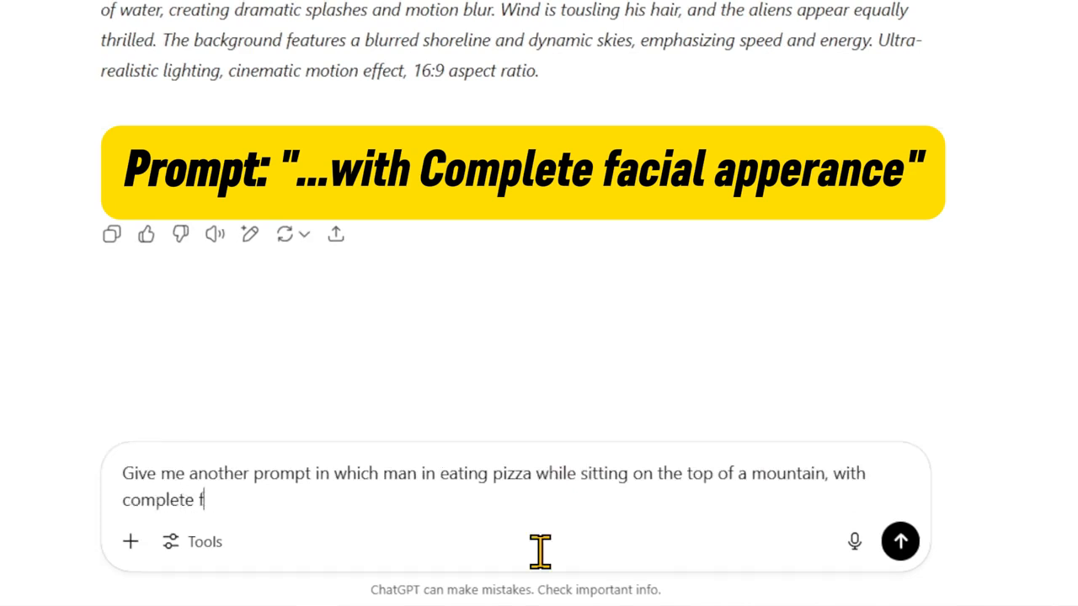
left_click(293, 500)
type("a")
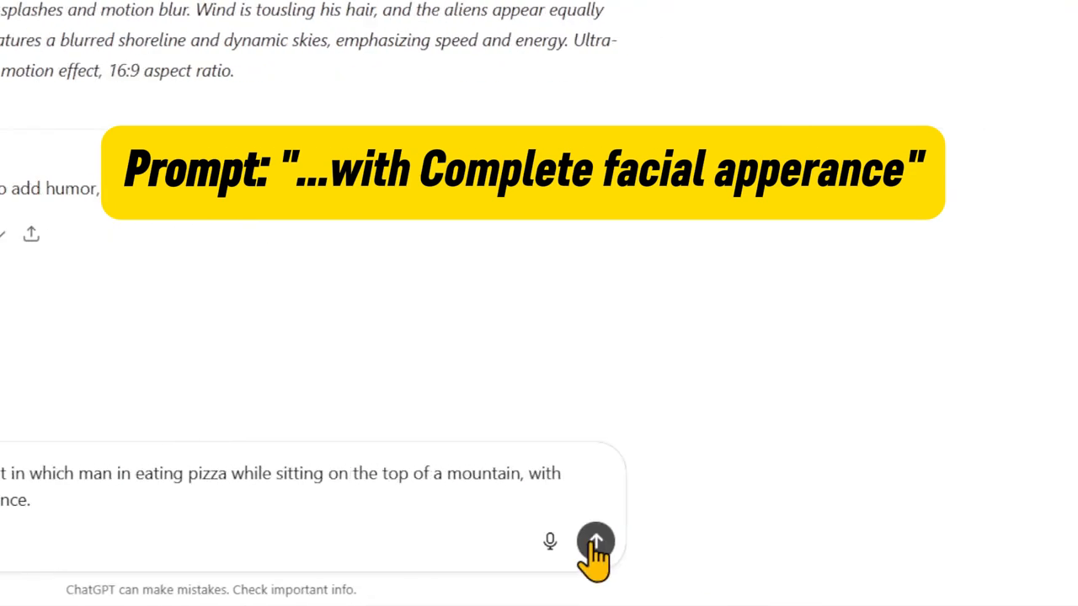
left_click(900, 541)
Copy the pizza-on-the-mountain prompt from the ChatGPT reply.
triple_click(520, 264)
right_click(539, 267)
left_click(553, 270)
Replace the boat prompt in ImageFX with the copied pizza prompt and generate images with the seed still locked.
left_click(211, 11)
left_click(212, 233)
key("ctrl+a")
key("BackSpace")
key("ctrl+v")
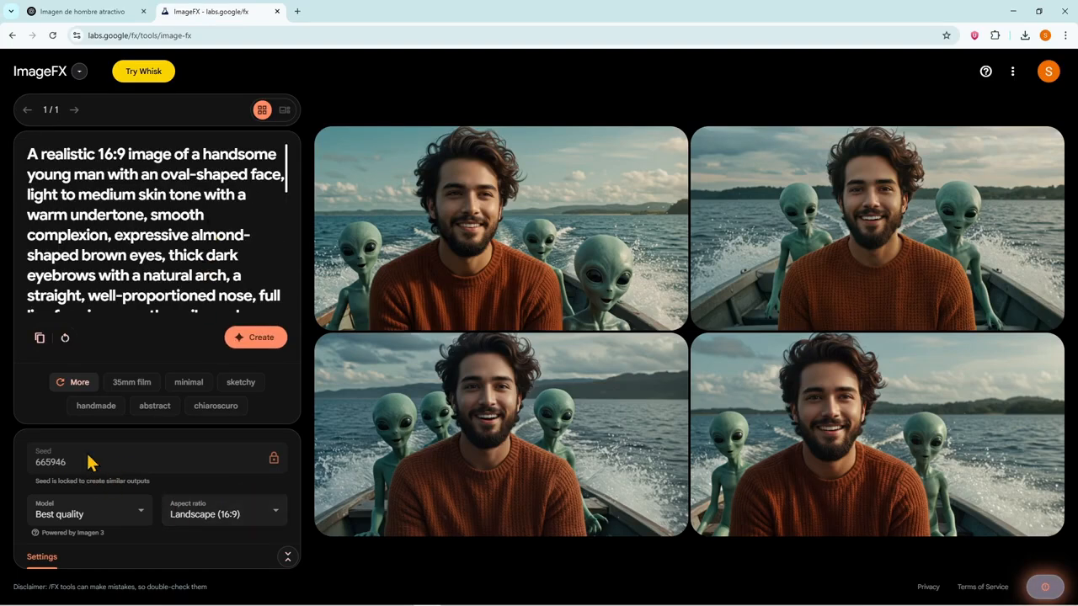
scroll(158, 252, "down", 5)
scroll(169, 270, "up", 5)
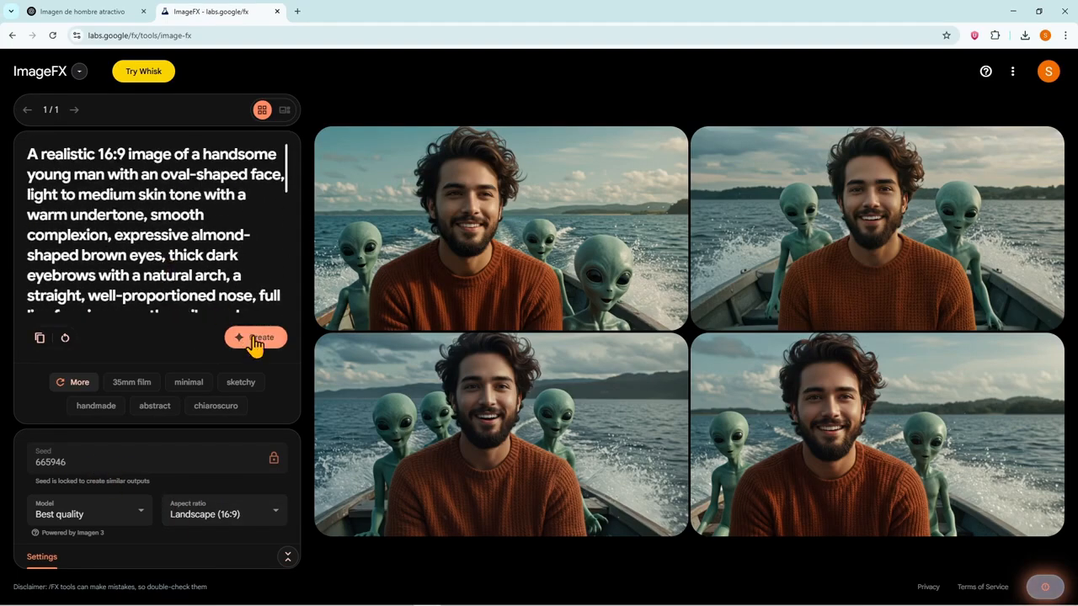
left_click(255, 340)
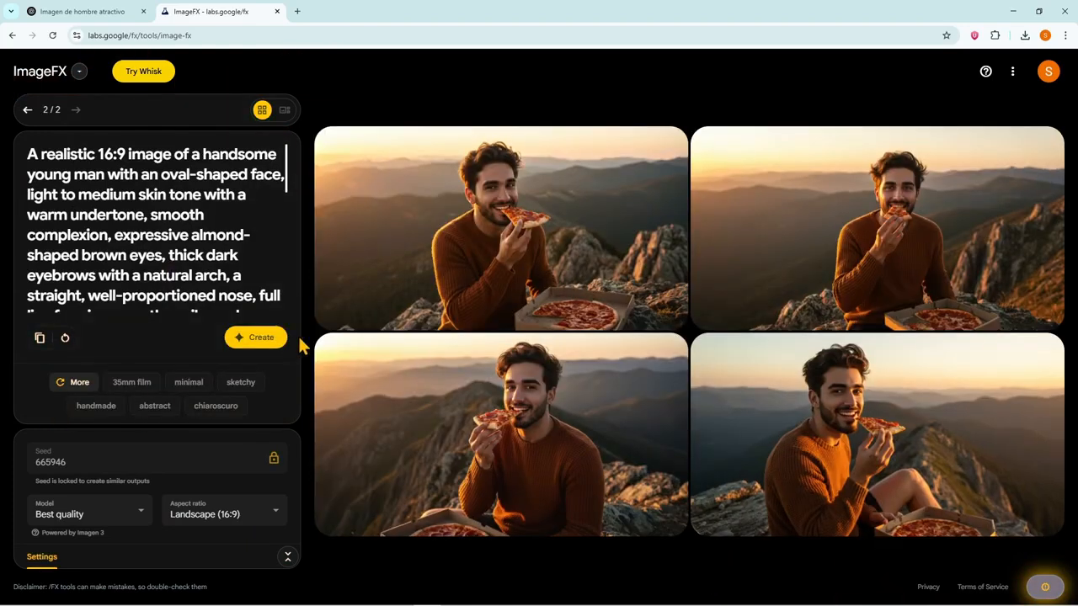
Compare the man in the generated pizza images with the original ChatGPT portrait.
left_click(457, 595)
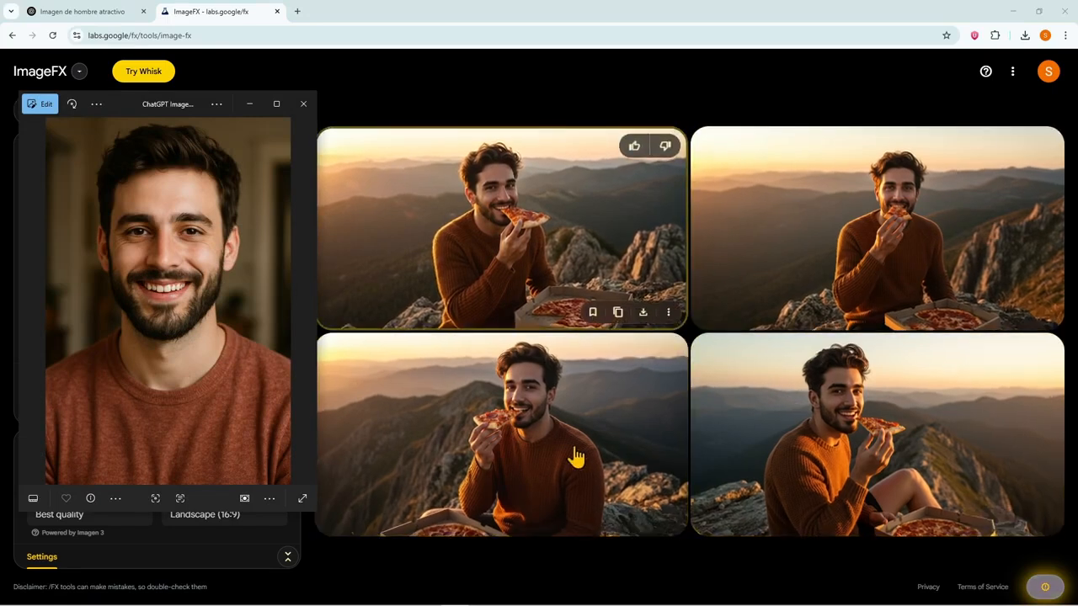
Open Google Flow in a new tab and enter the existing "Jun 13 - 0904" project.
left_click(296, 11)
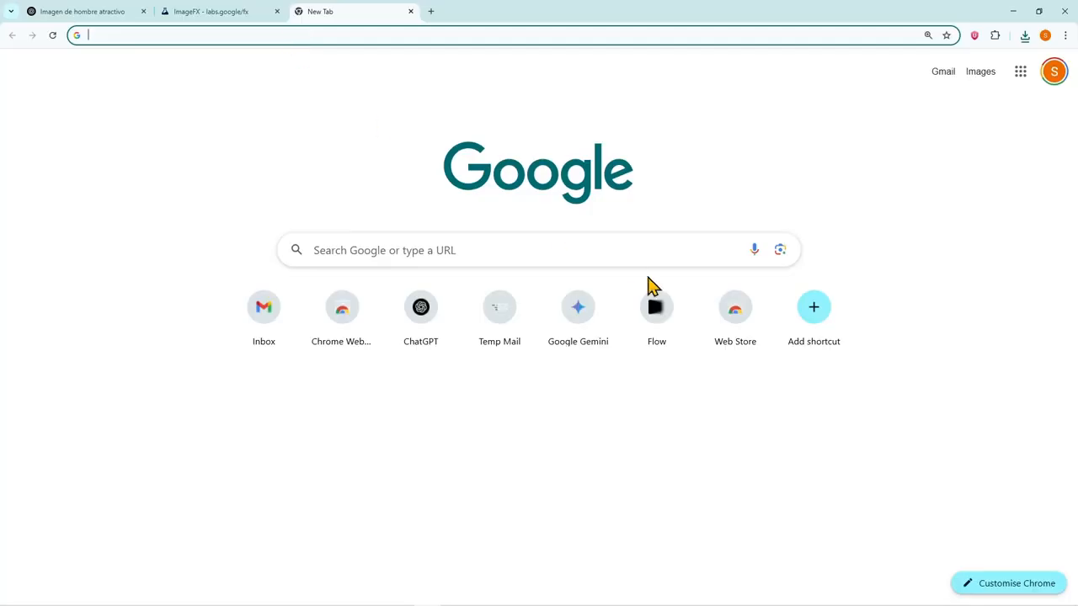
left_click(656, 310)
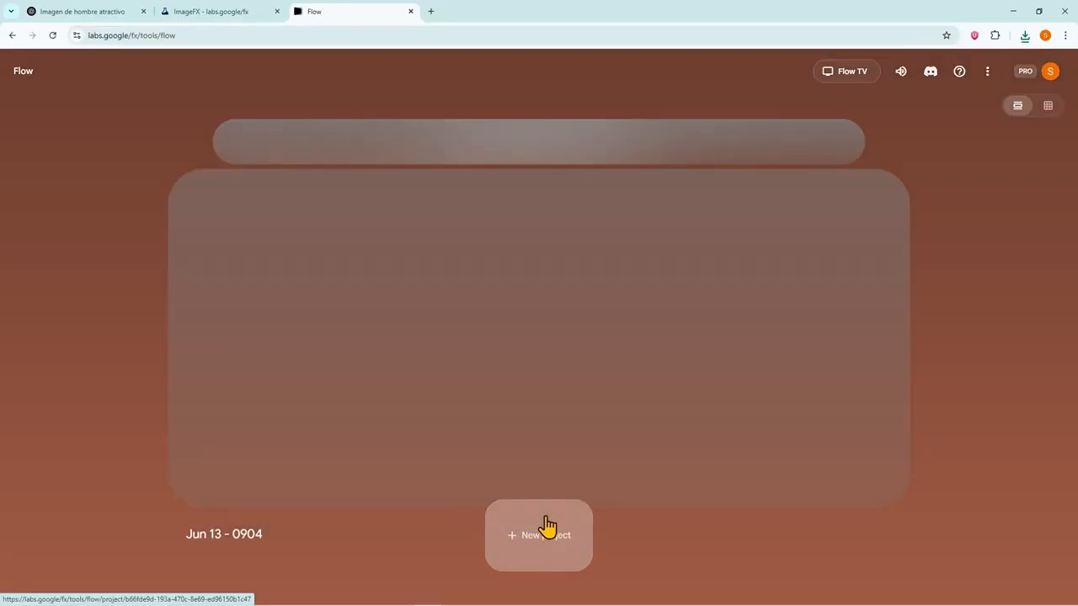
left_click(546, 526)
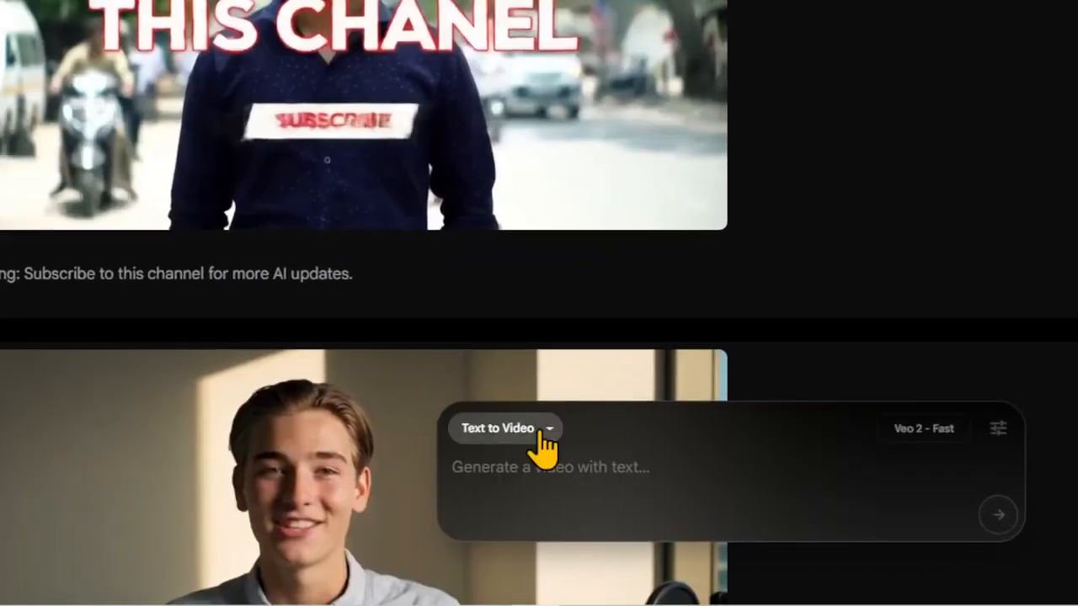
Switch the generation mode to Frames to Video and upload the downloaded pizza-on-the-mountain image as the cropped start frame.
left_click(434, 504)
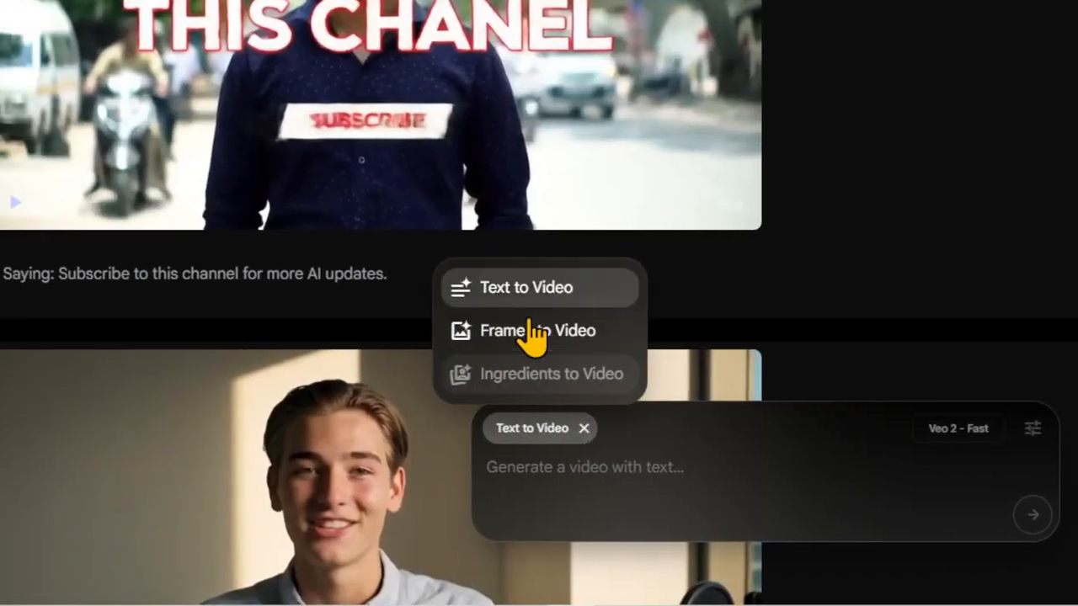
left_click(522, 329)
left_click(510, 514)
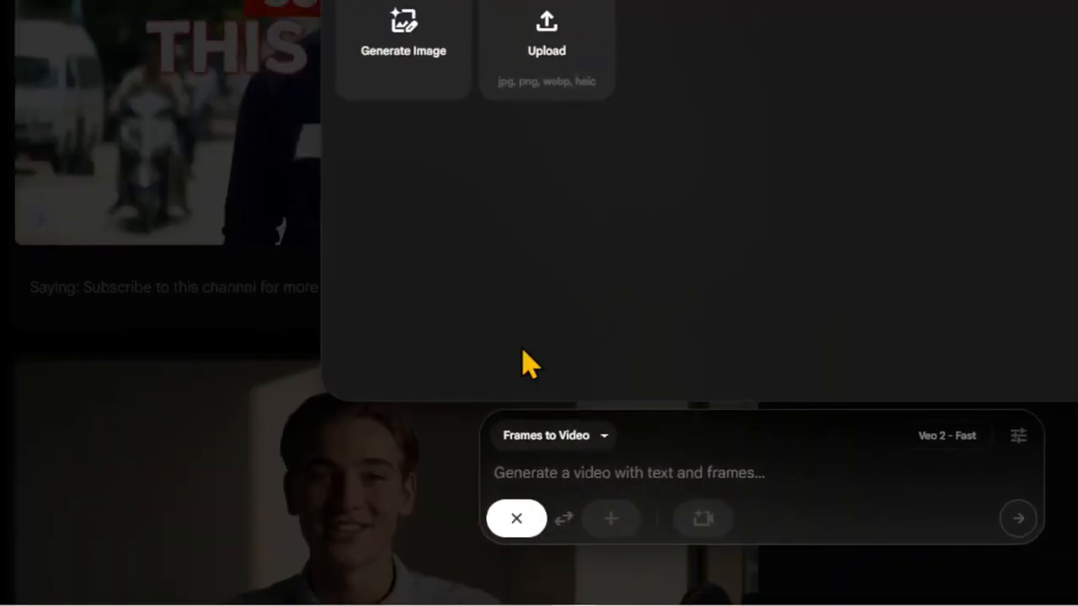
left_click(549, 71)
left_click(979, 224)
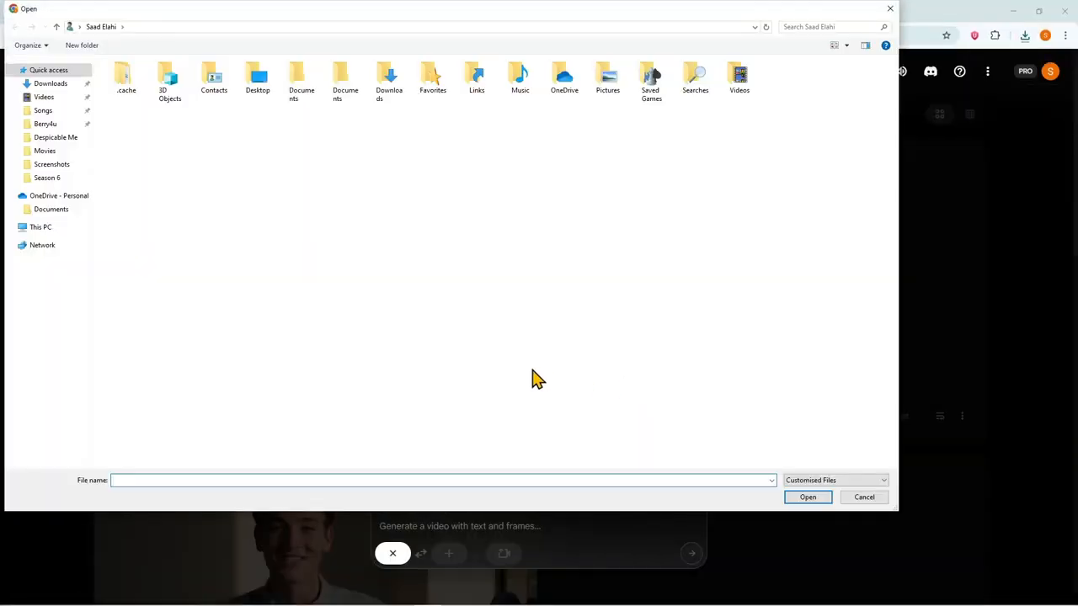
double_click(388, 80)
double_click(128, 105)
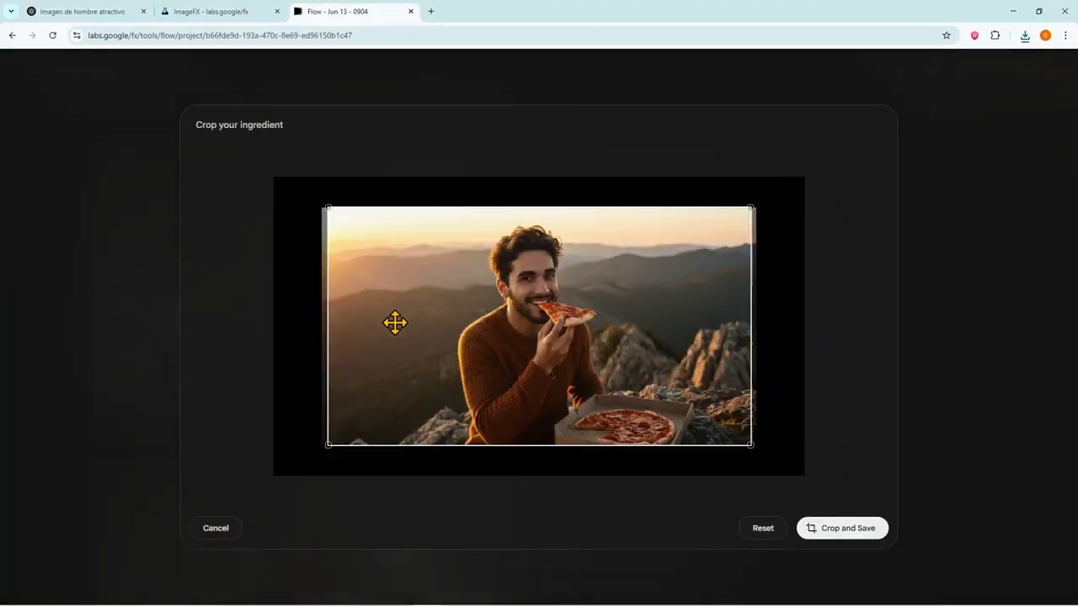
left_click(810, 528)
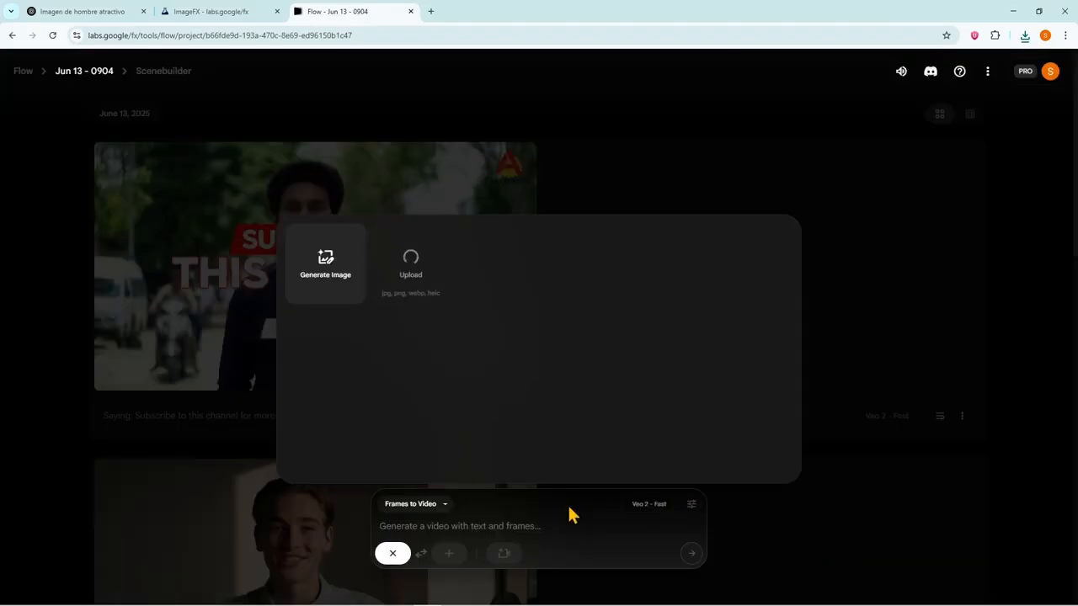
Generate a video with Veo 3 - Quality from the prompt "Eating pizza, and saying: It tastes amazing in the sky." and play it.
left_click(503, 525)
type("Eating pizza, and saying: It tastes amazing in the sky.")
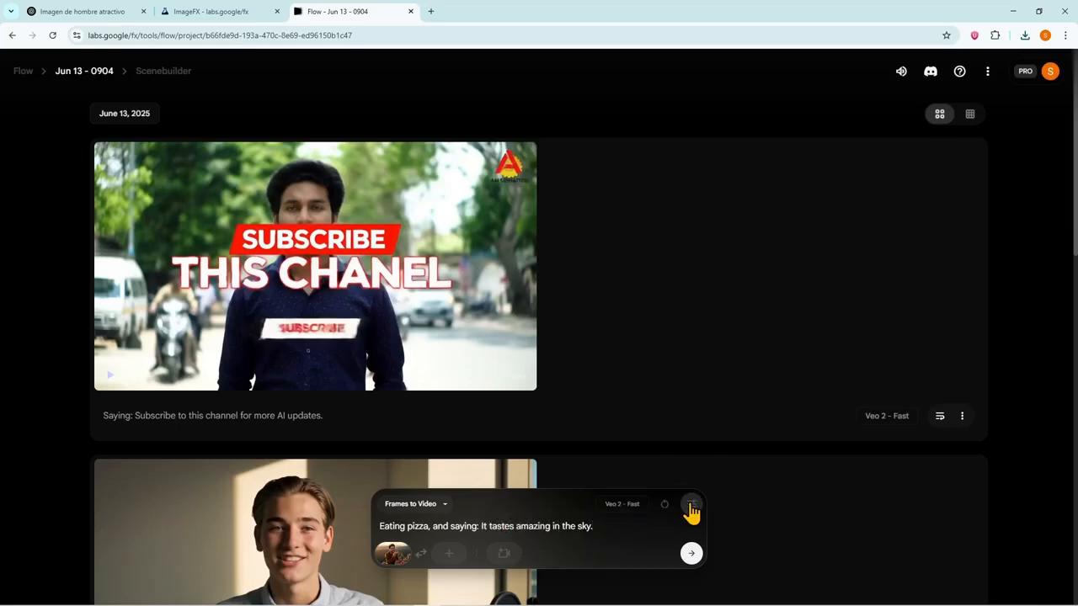
left_click(691, 505)
left_click(626, 447)
left_click(509, 402)
left_click(690, 554)
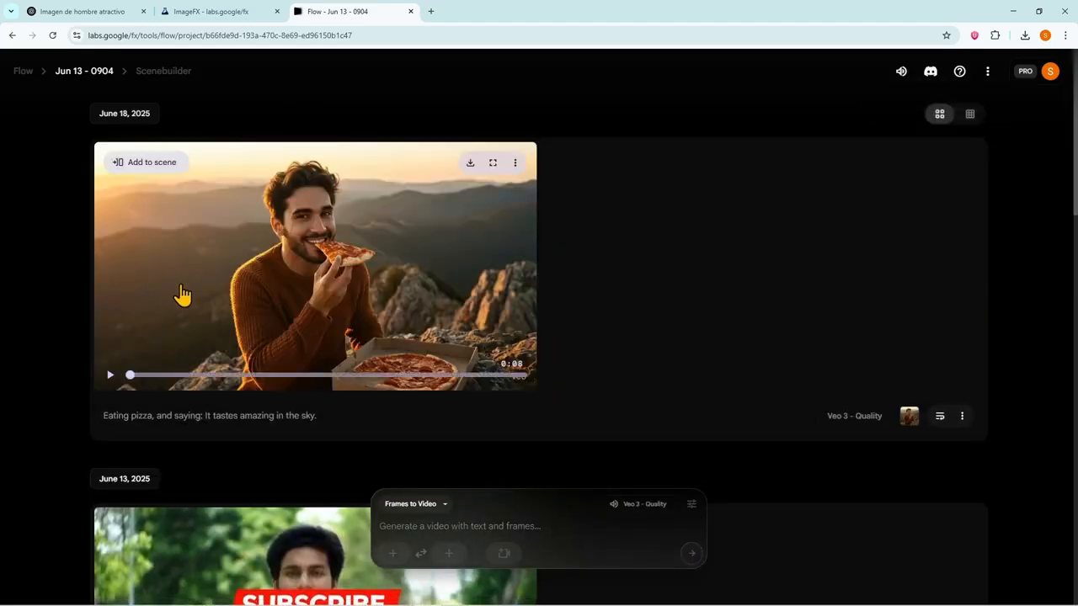
left_click(110, 379)
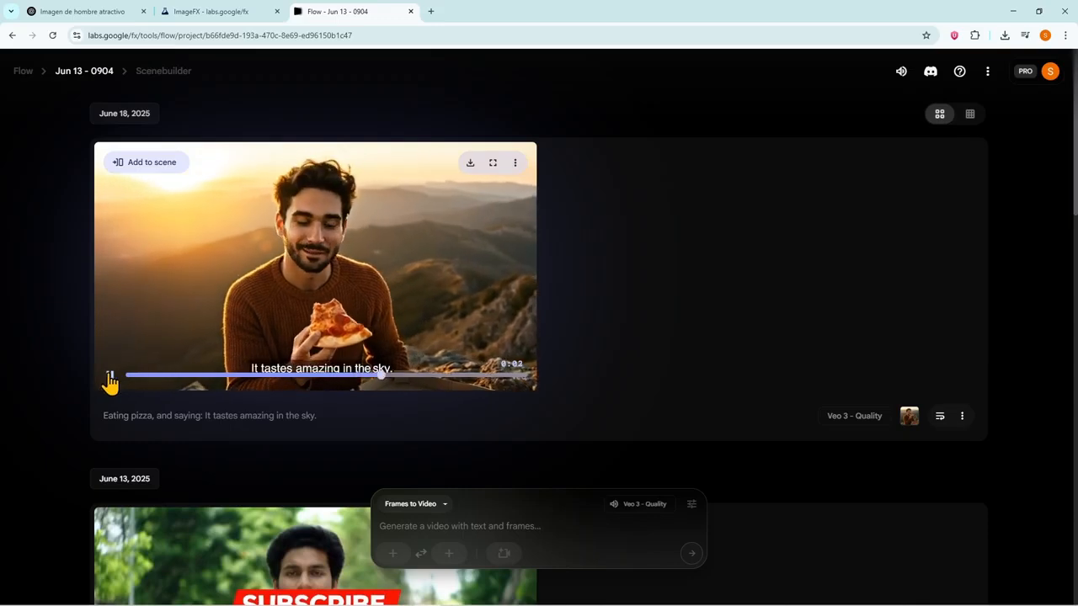
Search for "whisk" in a new tab and open the Google Labs Whisk tool.
left_click(430, 11)
type("whisk")
key("Return")
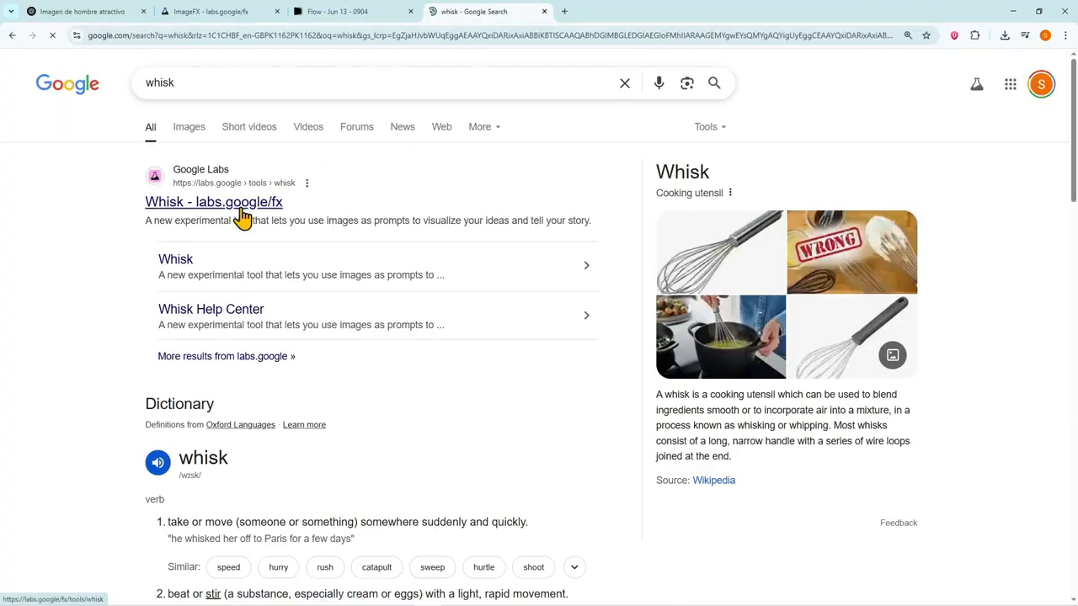
left_click(236, 211)
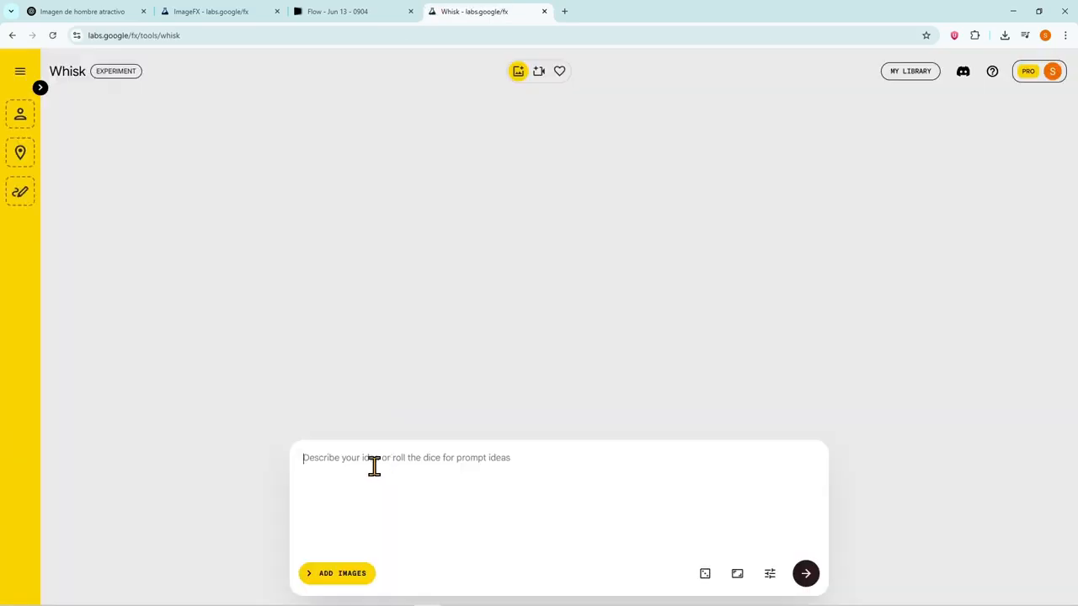
Show the image slots in Whisk and upload the original portrait of the man as the subject.
left_click(318, 577)
mouse_move(82, 197)
left_click(84, 233)
double_click(264, 130)
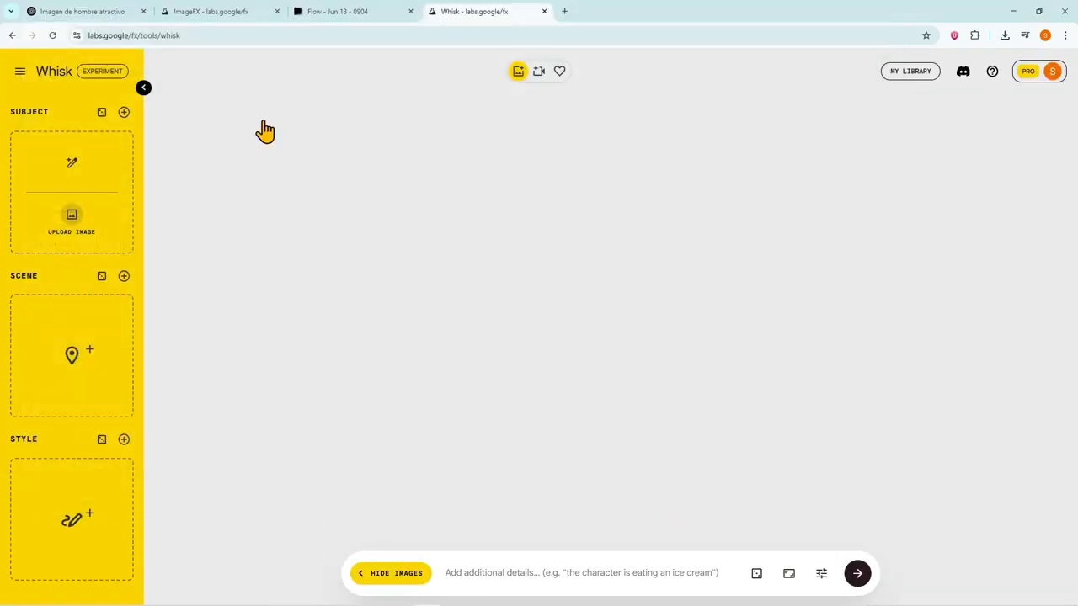
Paste the boat-with-aliens prompt as additional details and generate images with the seed locked and the model on Best Quality.
left_click(488, 573)
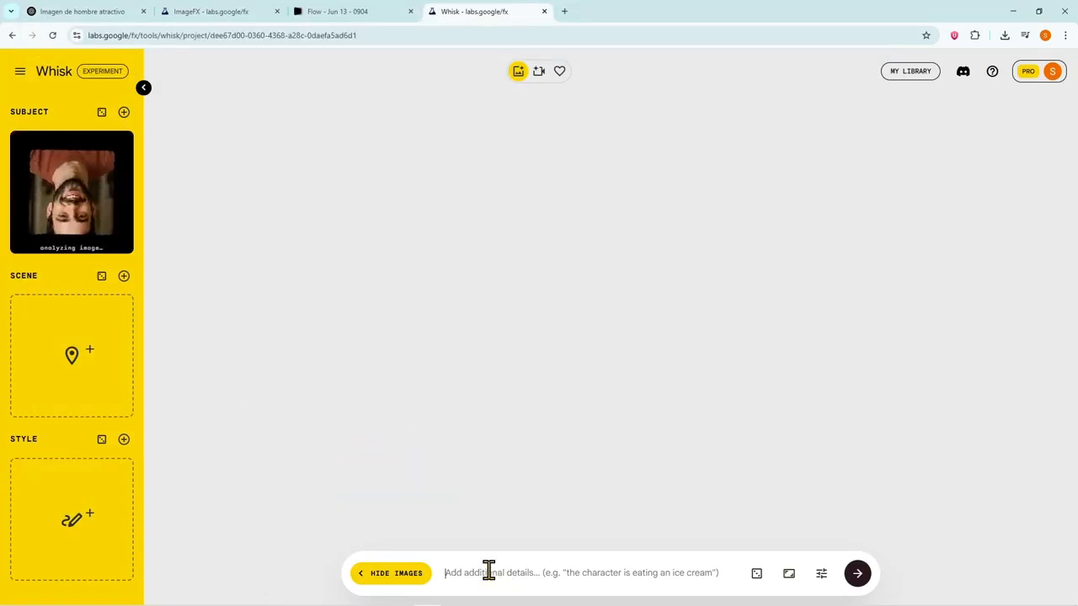
key("ctrl+v")
key("BackSpace")
key("BackSpace")
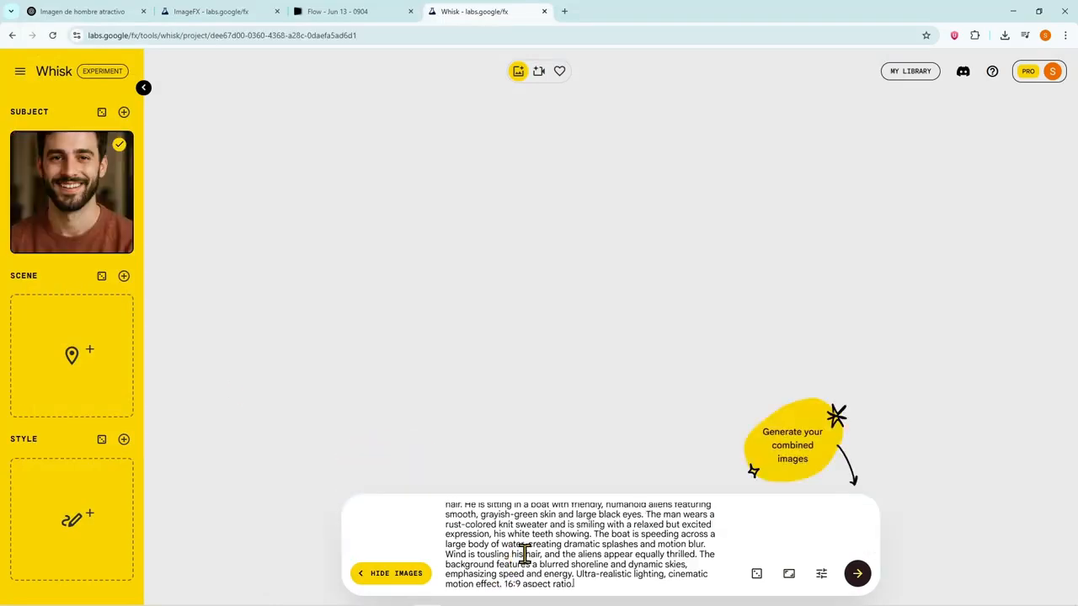
left_click(819, 576)
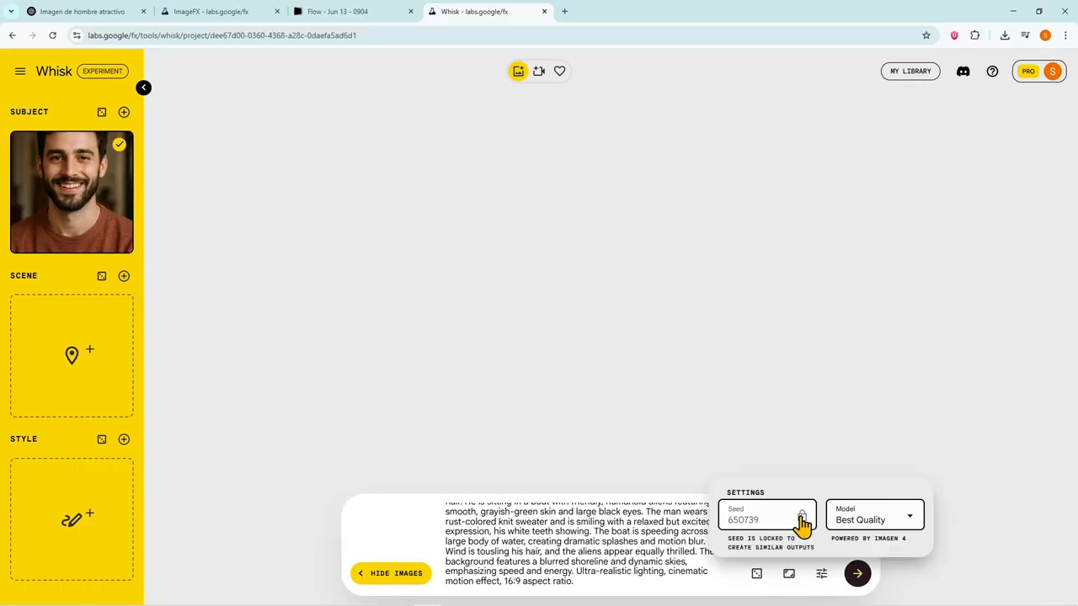
left_click(664, 457)
scroll(631, 539, "up", 2)
scroll(630, 539, "down", 2)
left_click(856, 576)
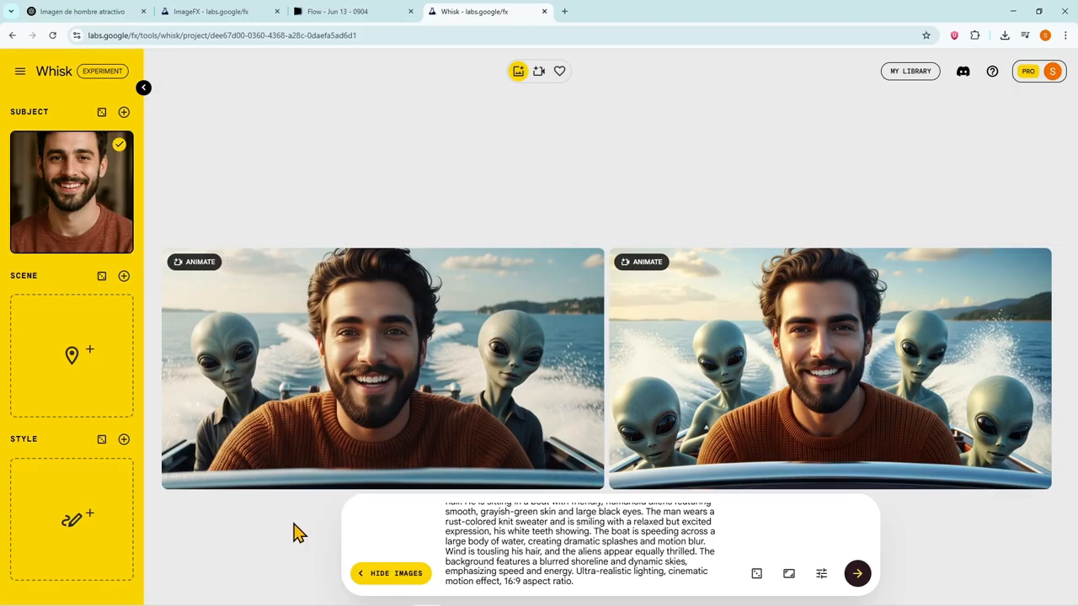
Copy the pizza-on-the-mountain prompt from the ChatGPT conversation.
left_click(84, 11)
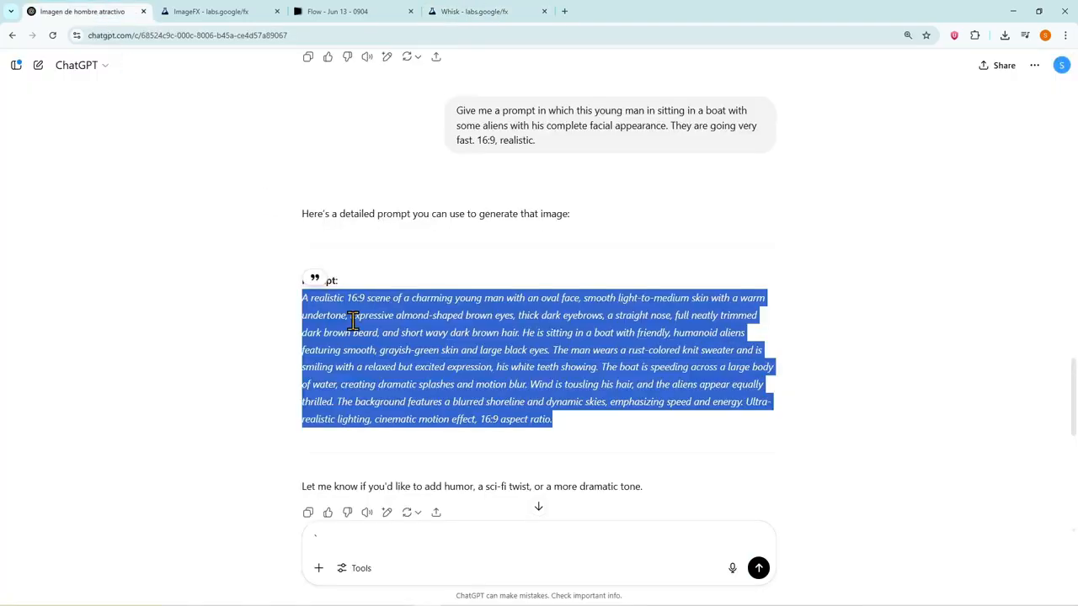
scroll(349, 317, "up", 10)
triple_click(416, 264)
key("ctrl+c")
Replace the boat prompt in Whisk with the copied pizza prompt and generate images.
left_click(484, 15)
left_click(481, 558)
key("ctrl+a")
key("ctrl+v")
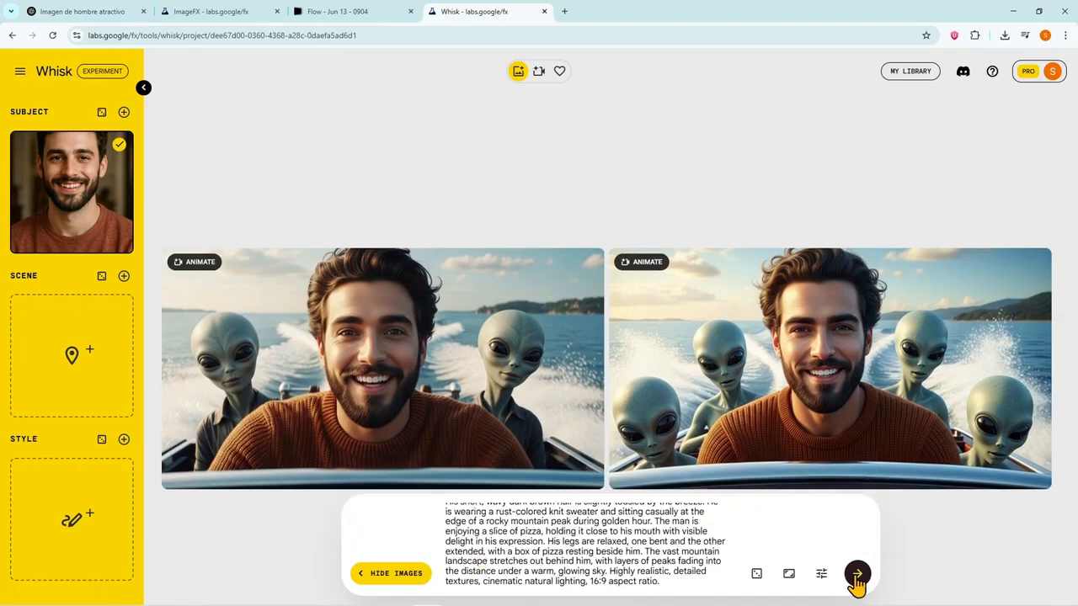
left_click(857, 575)
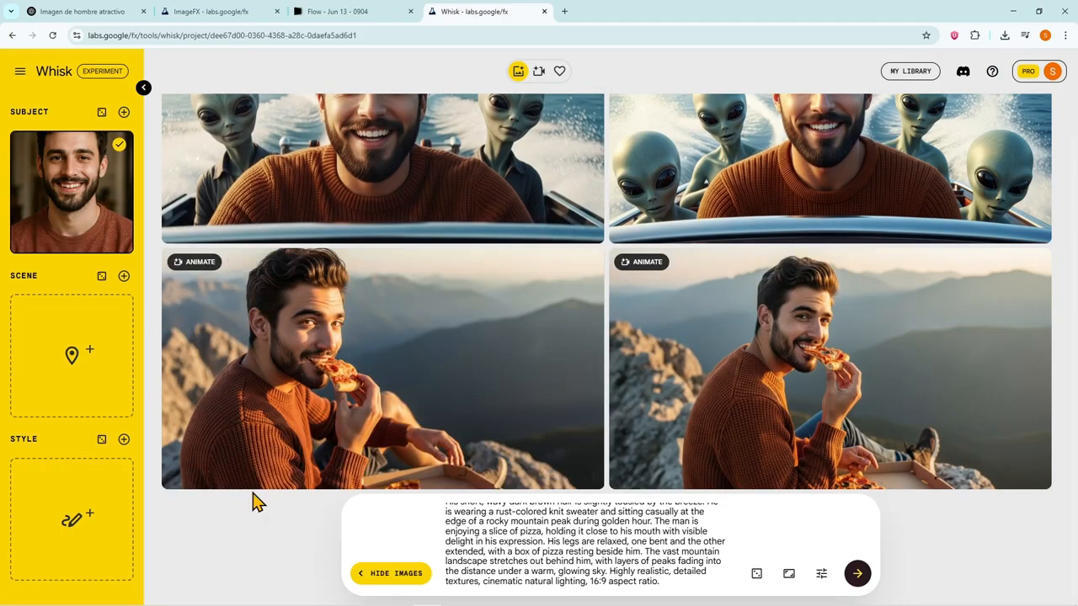
Open the first pizza image in Whisk for animation and copy the pizza video prompt from the Flow project.
left_click(200, 263)
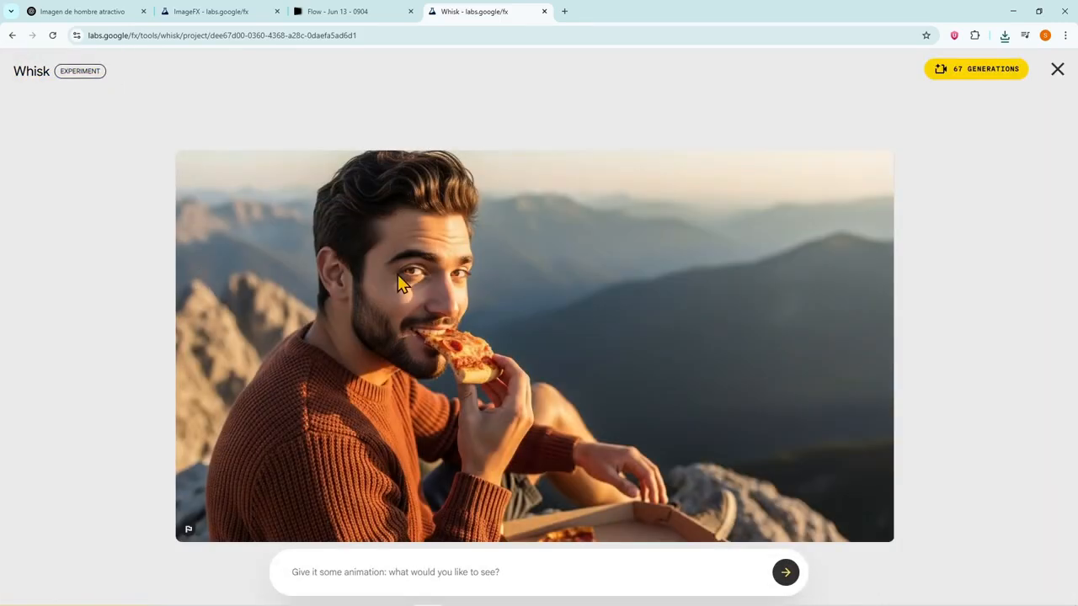
left_click(373, 570)
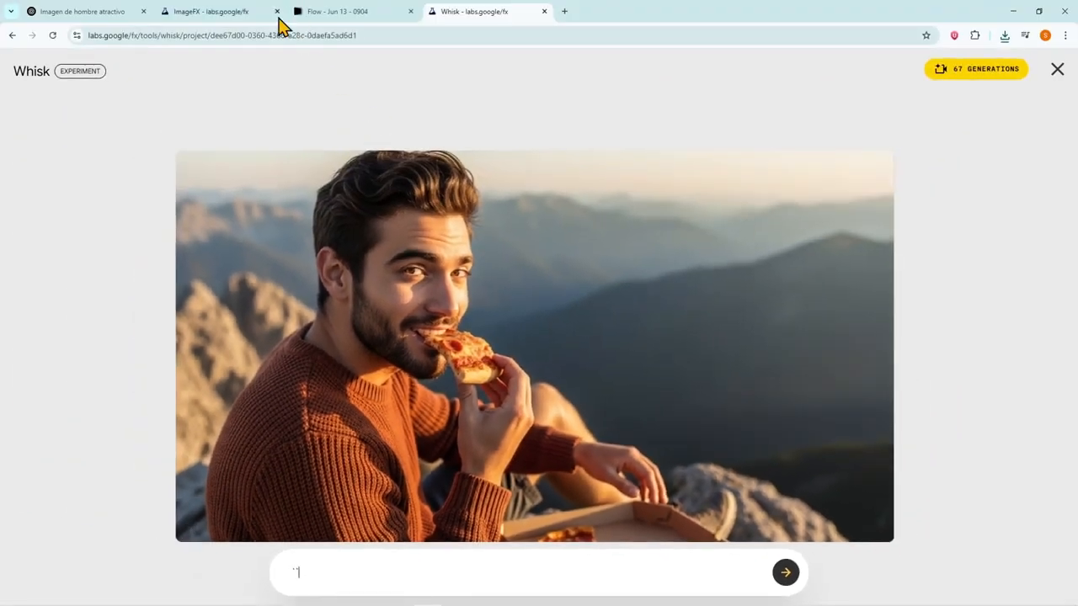
left_click(335, 12)
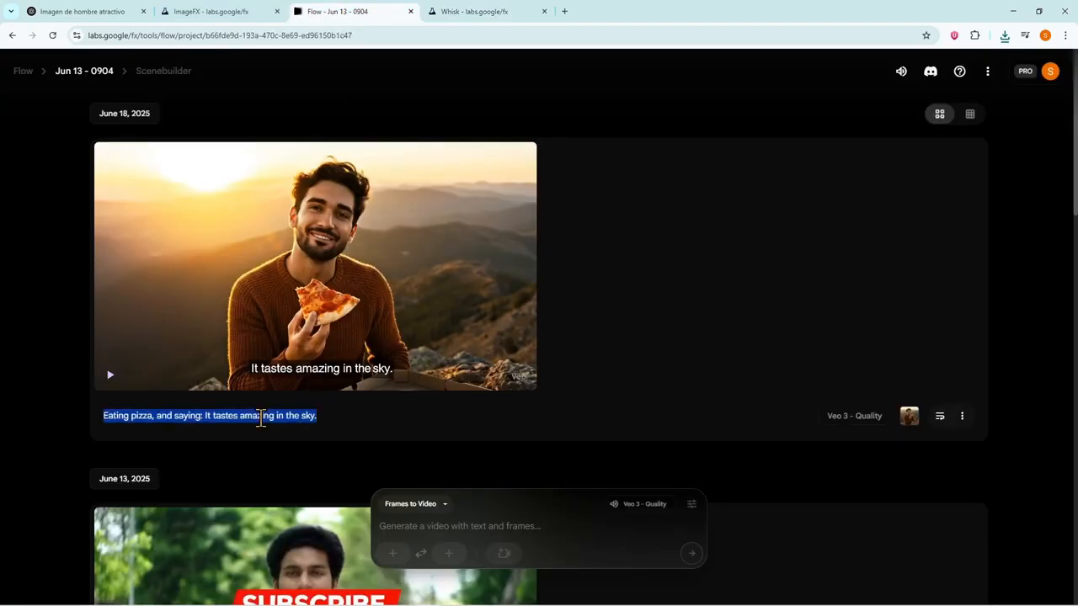
left_click(210, 12)
left_click(474, 12)
Animate the image with the prompt "Eating pizza, and saying: It tastes amazing in the sky." and play the generated video.
left_click(373, 581)
type("Eating pizza, and saying: It tastes amazing in the sky.")
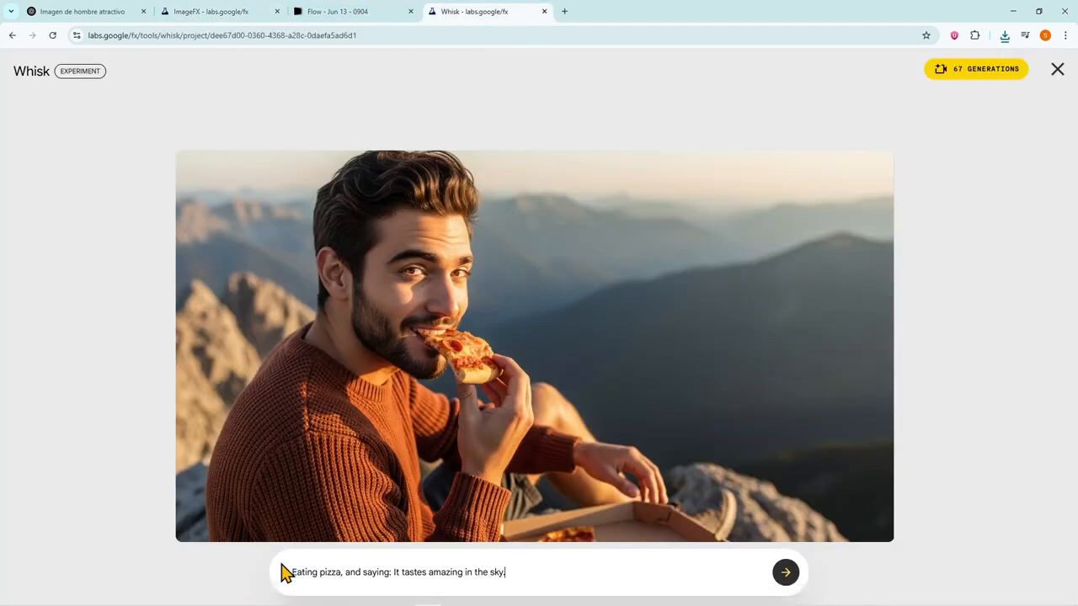
left_click(786, 576)
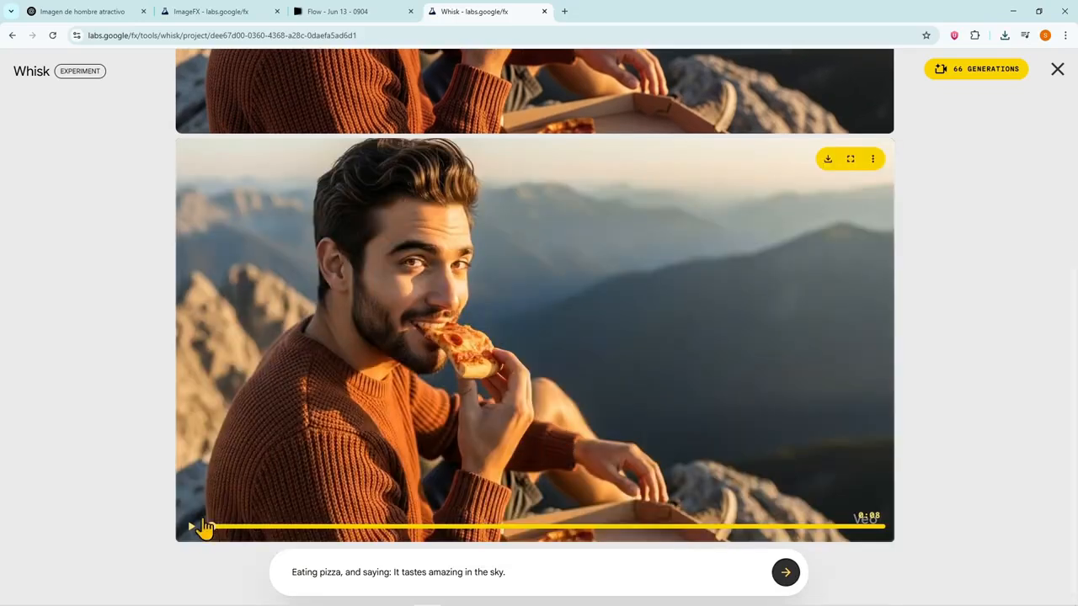
left_click(191, 531)
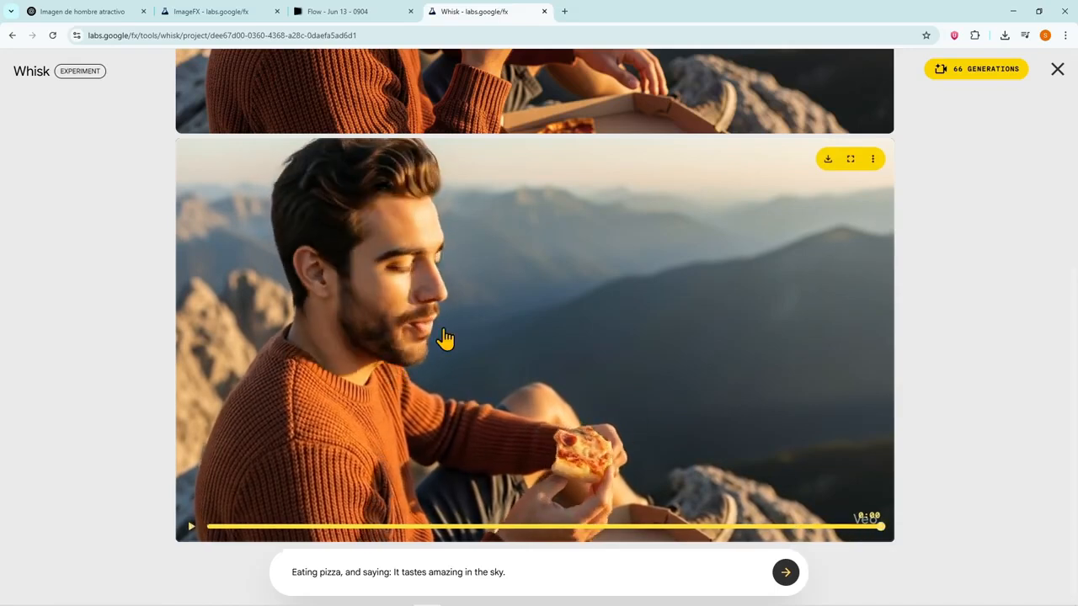
Open Google Gemini in a new tab.
key("ctrl+t")
type("ge")
key("Return")
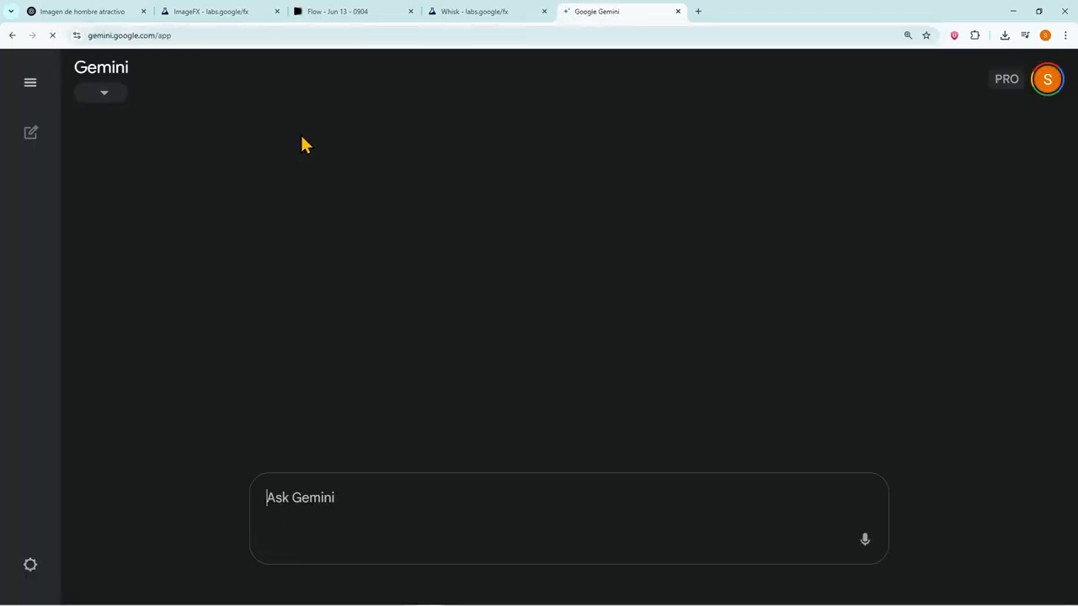
key("ctrl+minus")
key("ctrl+minus")
Copy the full paragraph-format description of the young man's appearance from the ChatGPT conversation.
left_click(92, 12)
scroll(377, 225, "up", 8)
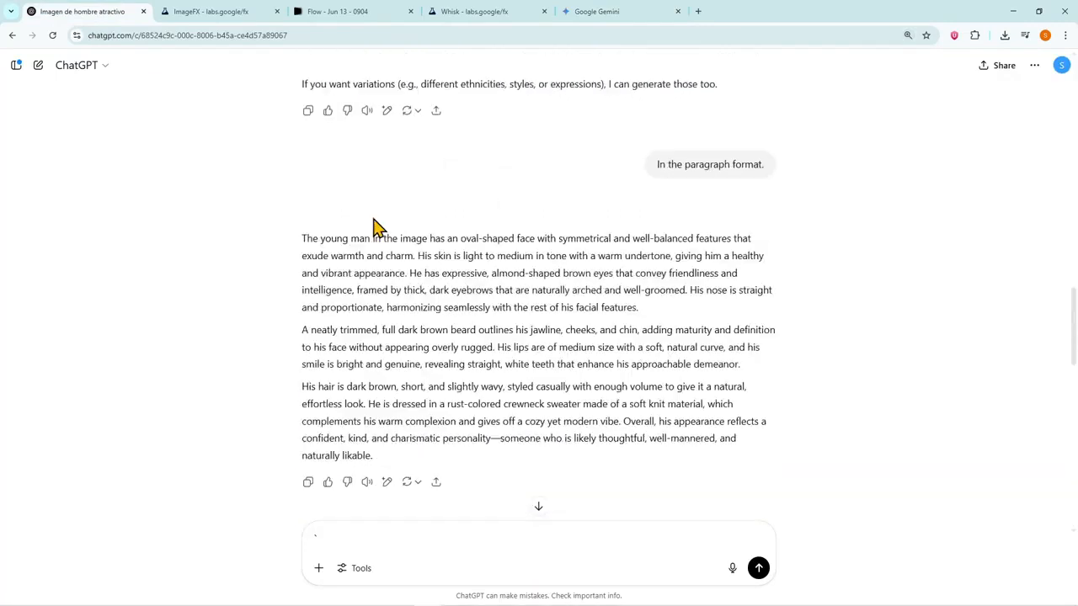
scroll(370, 224, "up", 15)
scroll(404, 238, "down", 11)
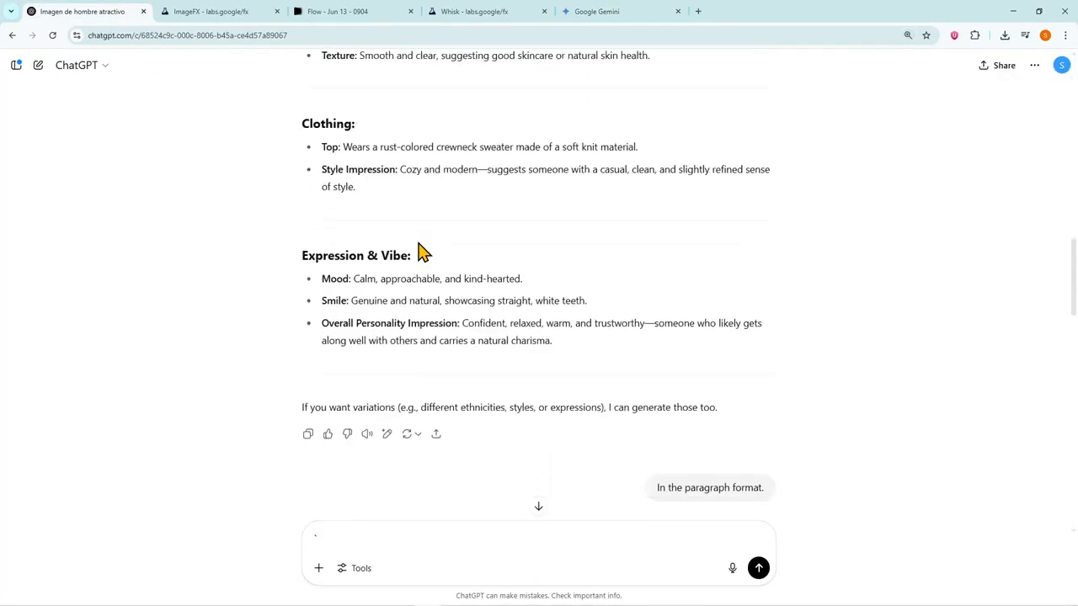
scroll(421, 253, "down", 4)
left_click_drag(303, 224, 523, 446)
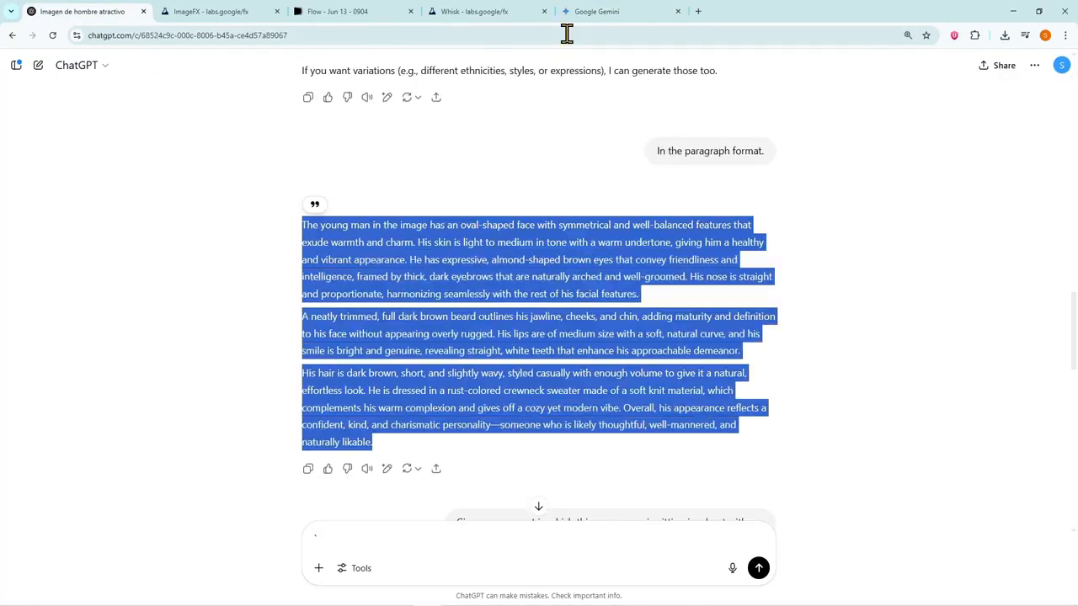
key("ctrl+c")
Ask Gemini to generate an image from the copied description of the young man.
left_click(581, 12)
type("Generate")
key("ctrl+v")
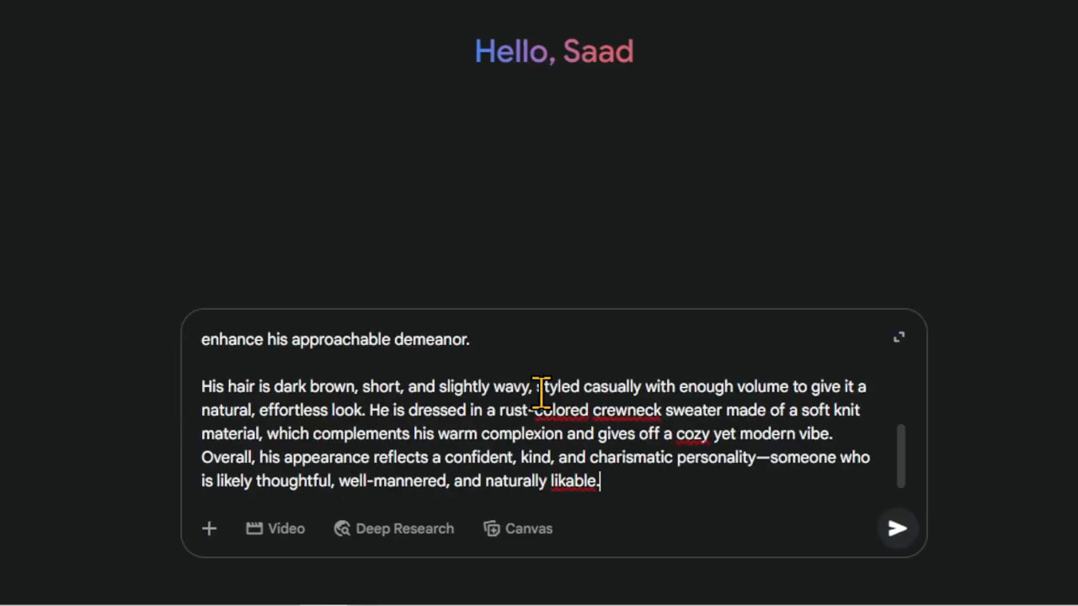
key("Return")
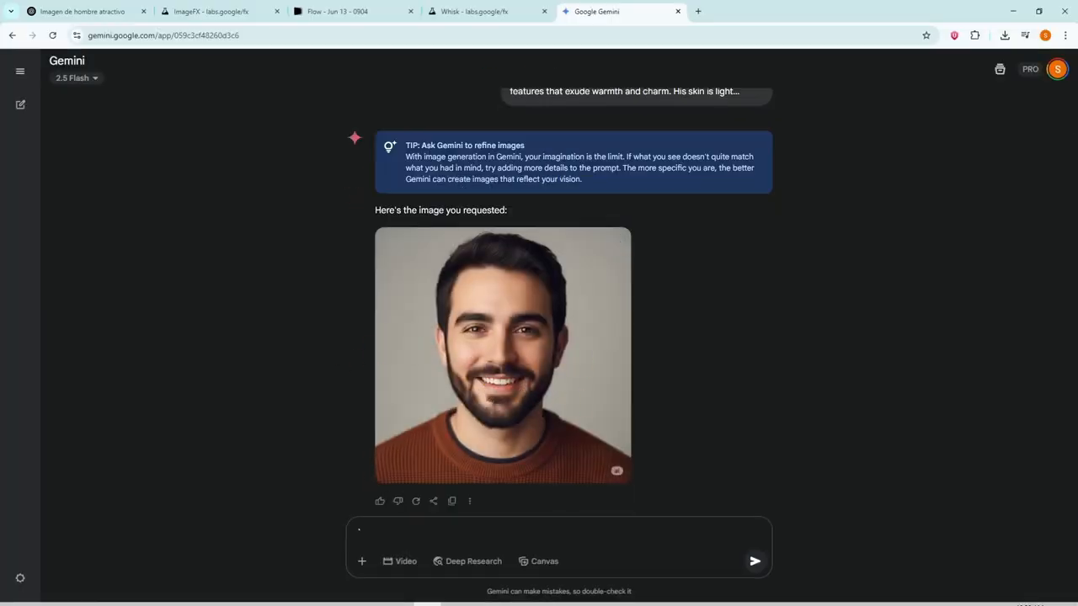
Compare the man in the Gemini image with the original ChatGPT portrait.
mouse_move(426, 576)
left_click(453, 595)
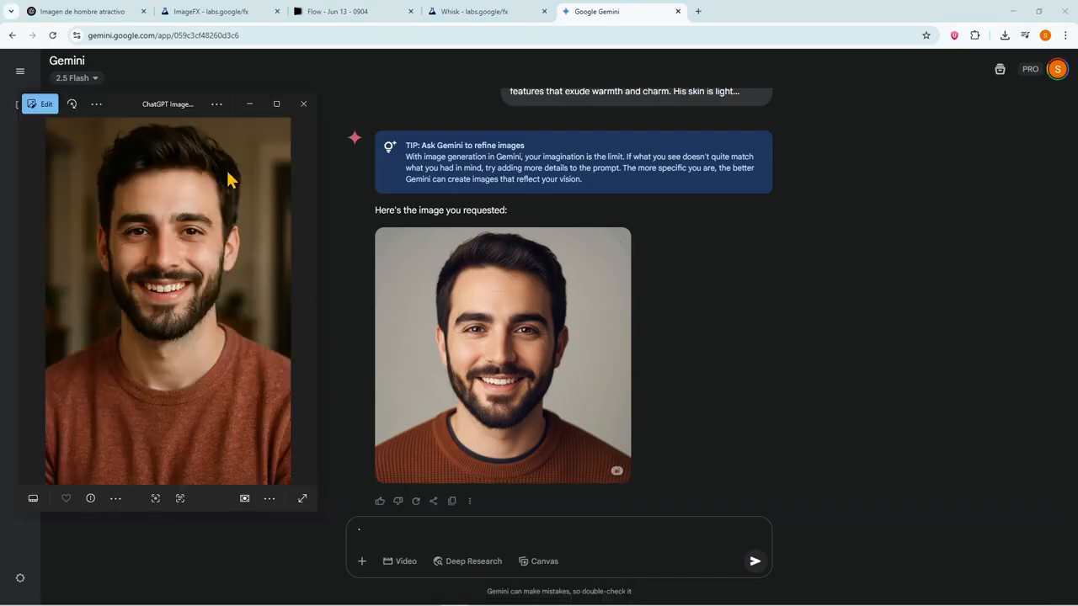
Put away the portrait and copy the prompt of the young man speeding in a boat with aliens from the ChatGPT conversation.
left_click(250, 105)
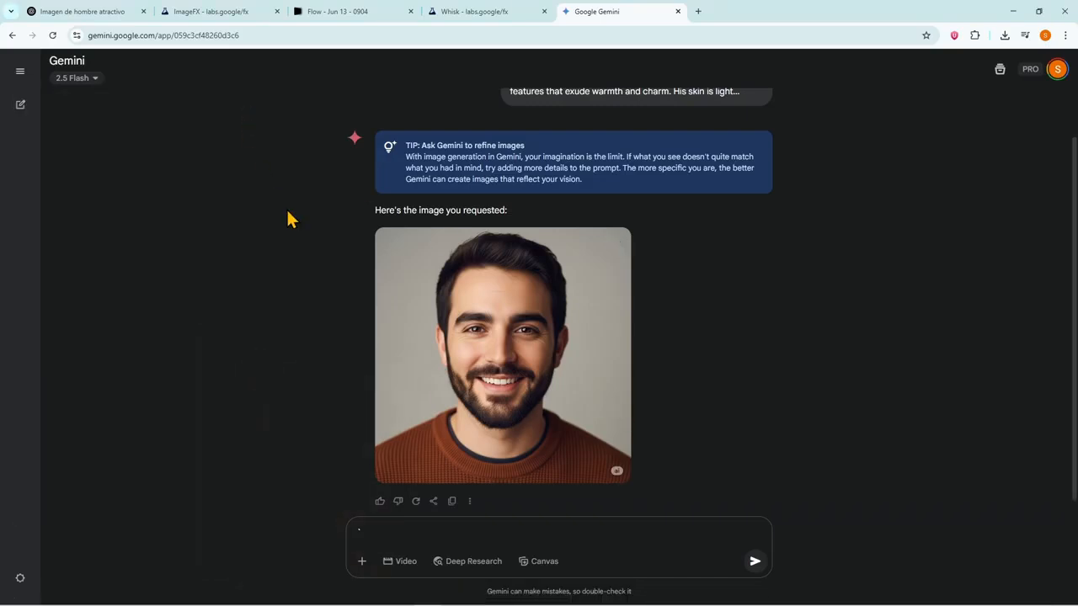
left_click(84, 11)
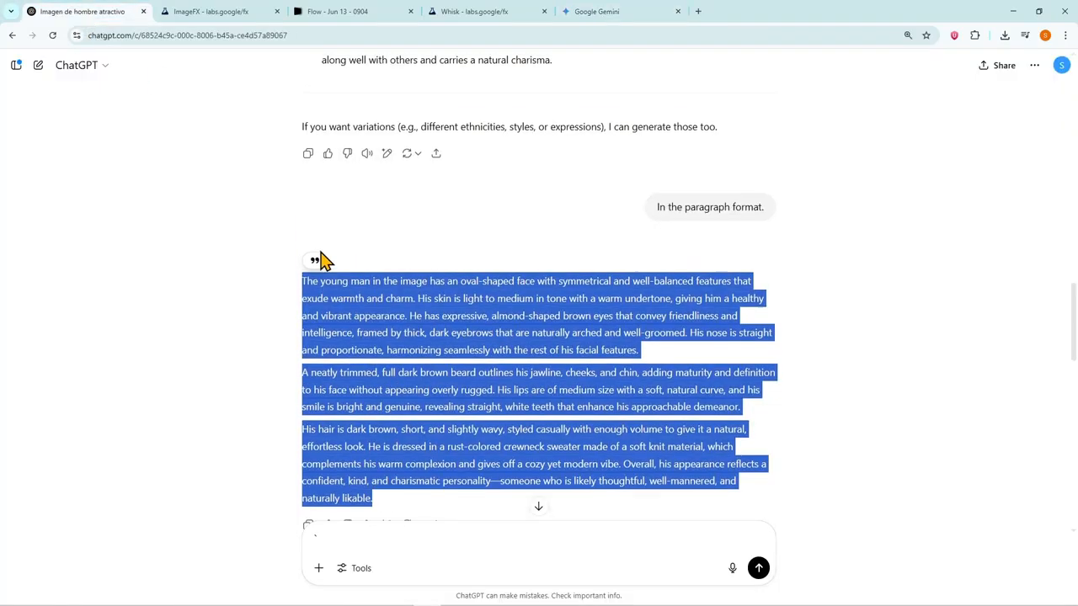
scroll(320, 260, "down", 7)
scroll(317, 253, "up", 3)
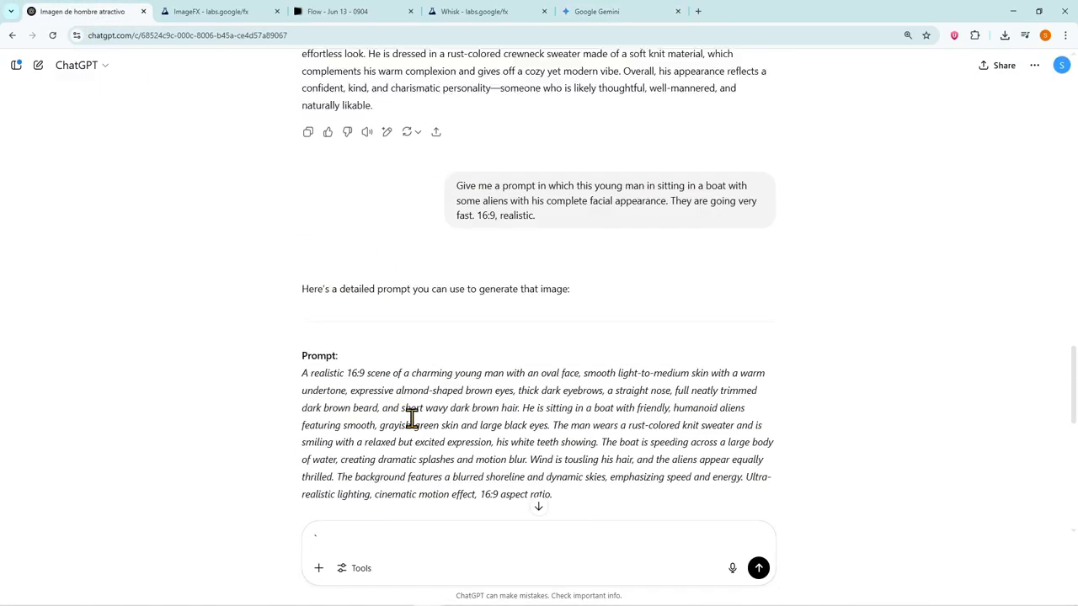
triple_click(410, 419)
Ask Gemini to generate the realistic 16:9 boat scene with aliens from the copied prompt, and view the resulting image enlarged.
left_click(581, 12)
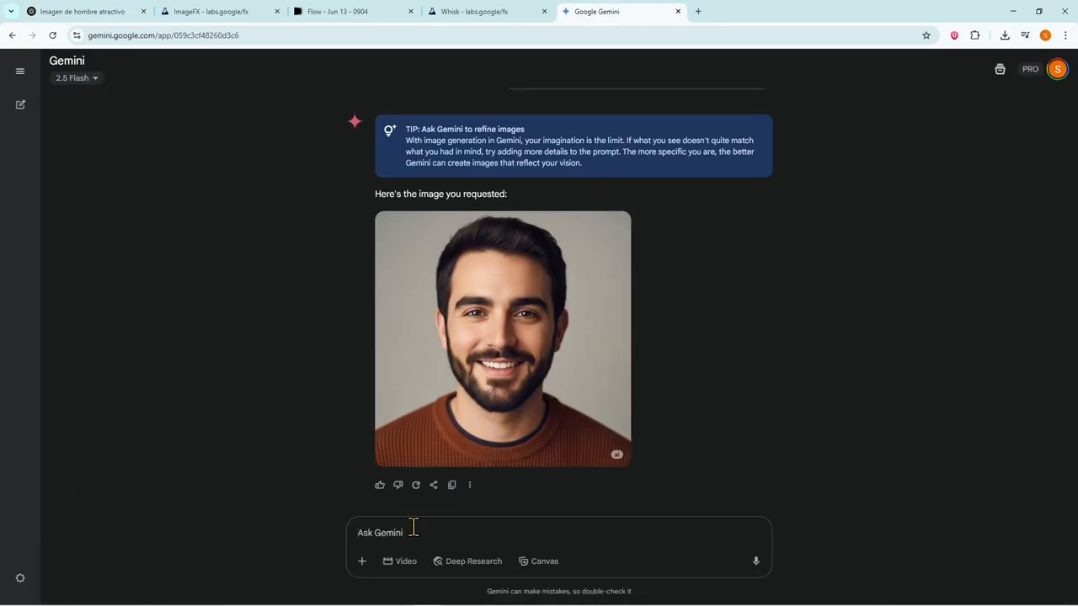
type("Generate")
key("ctrl+v")
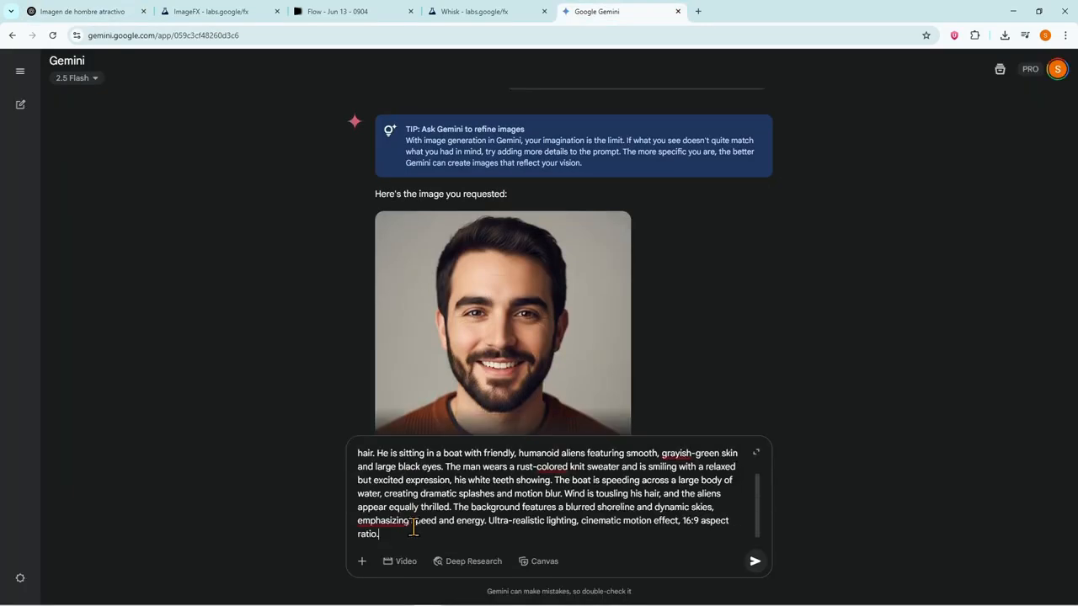
scroll(421, 501, "up", 2)
scroll(596, 483, "down", 2)
left_click(755, 561)
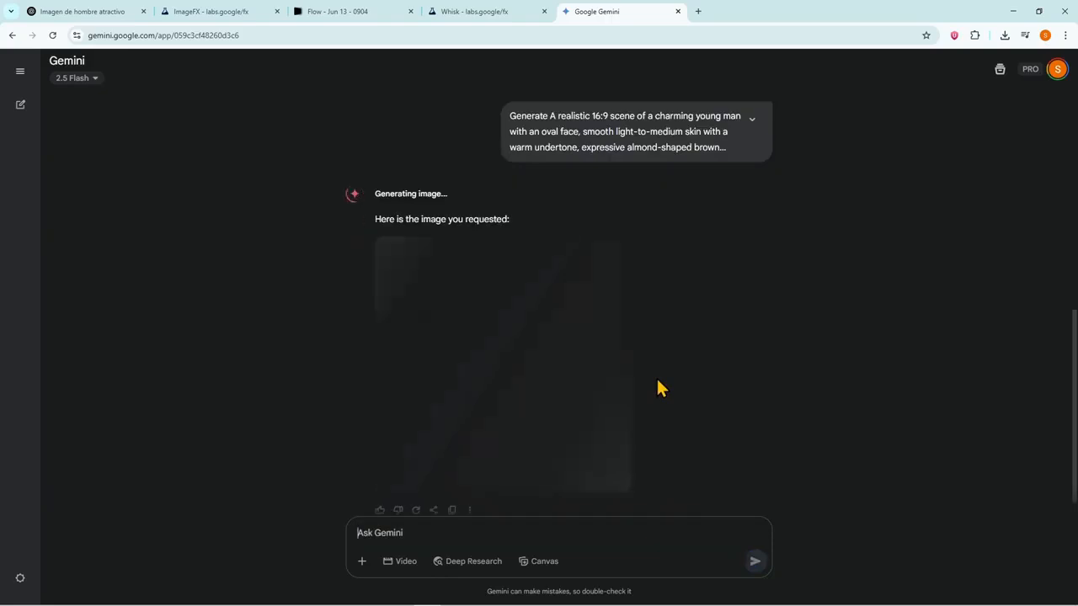
mouse_move(554, 310)
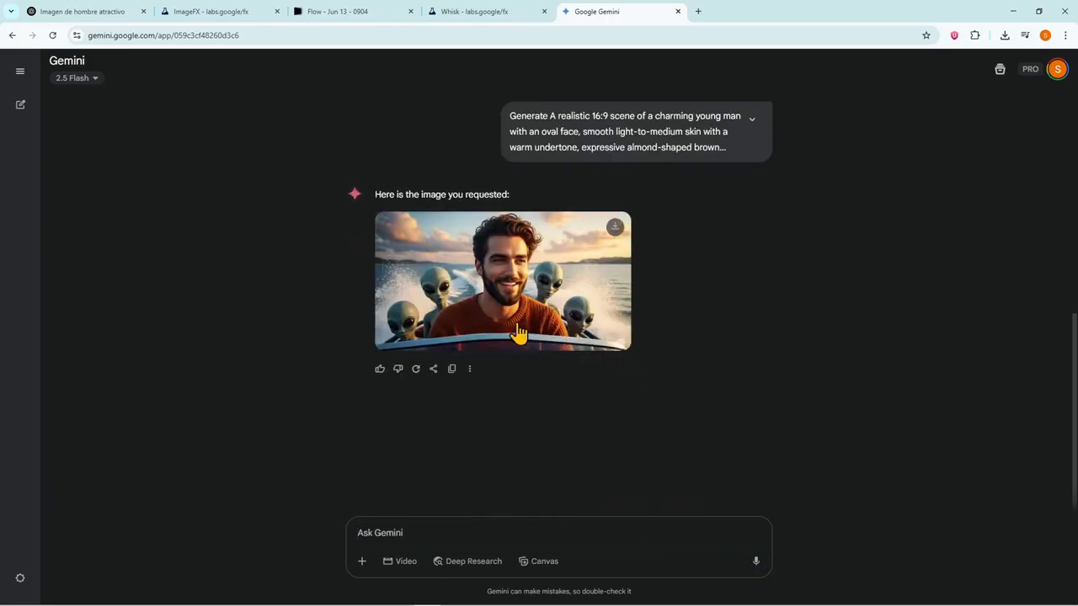
left_click(560, 291)
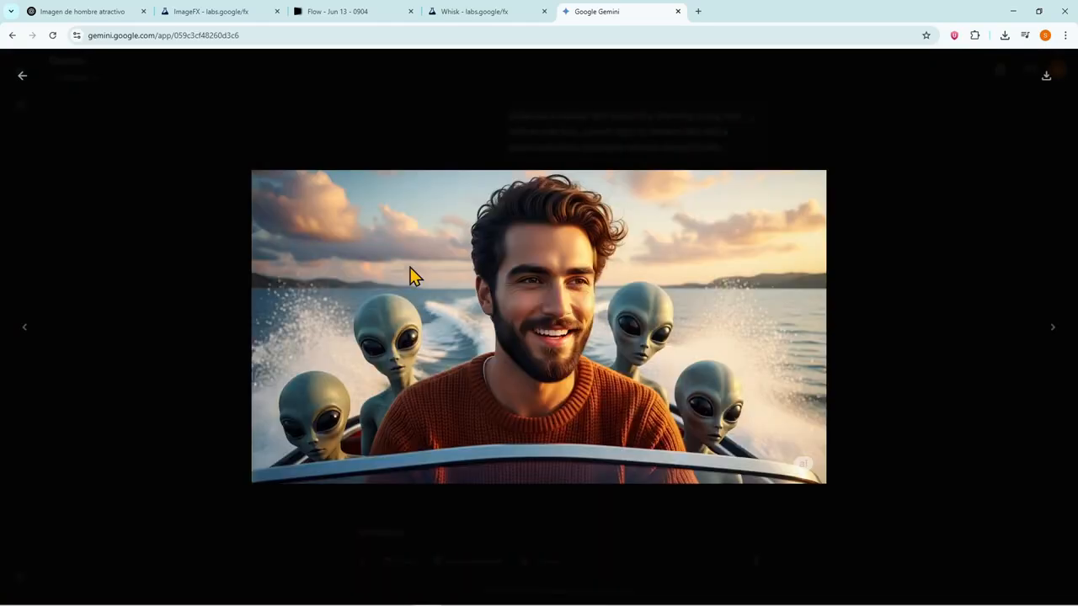
left_click(22, 76)
Copy the prompt of the man eating pizza on a mountain peak from the ChatGPT conversation.
left_click(89, 15)
scroll(312, 279, "down", 7)
triple_click(399, 250)
Have Gemini generate the 16:9 mountain pizza image from the copied prompt and compare it with the boat image.
left_click(603, 17)
left_click(474, 524)
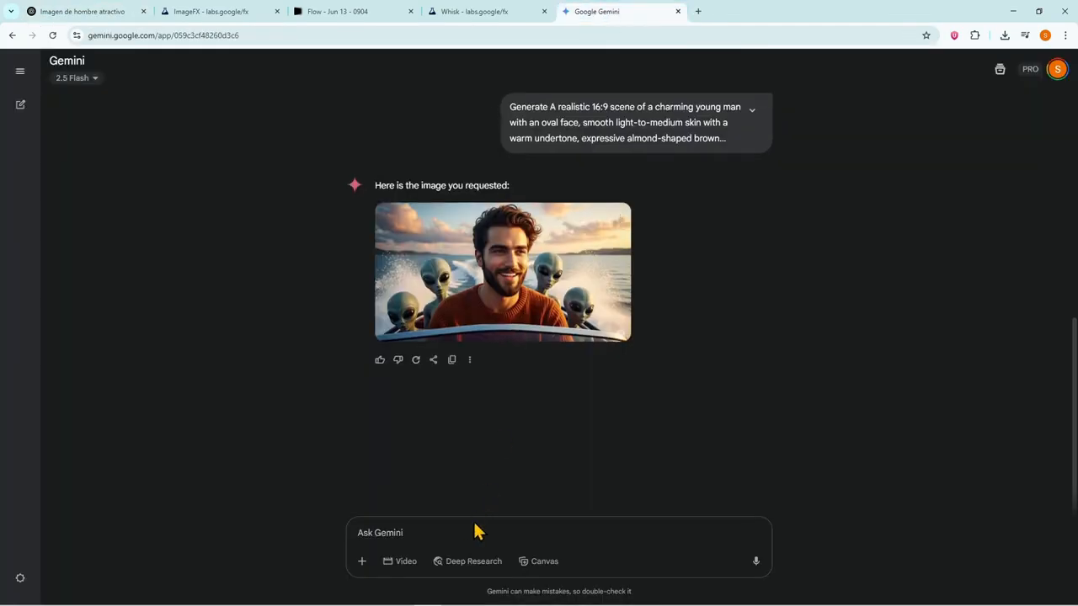
key("ctrl+v")
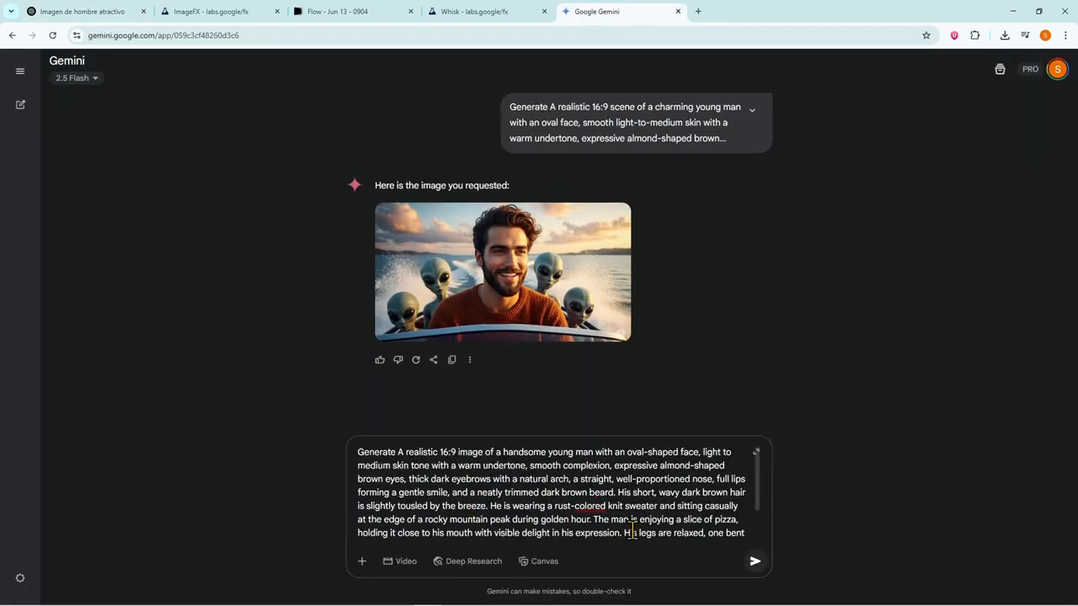
key("Return")
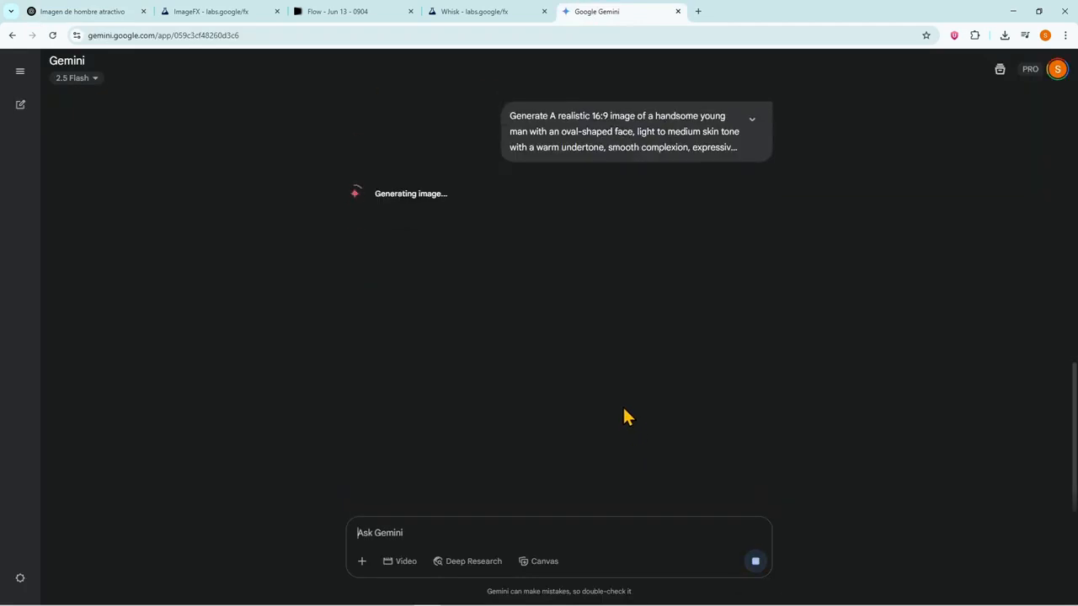
scroll(623, 416, "up", 5)
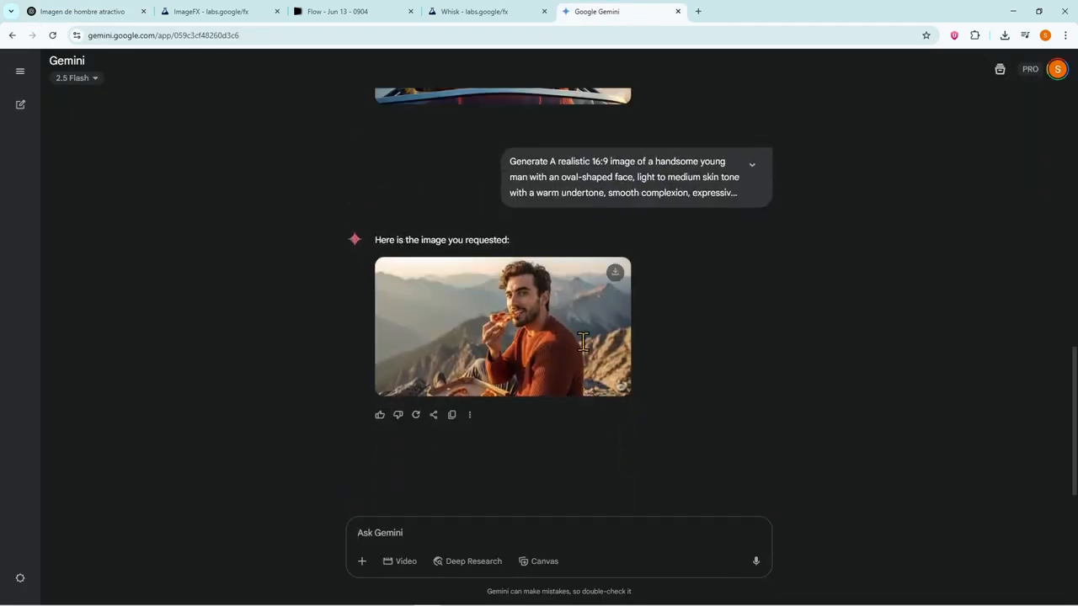
scroll(526, 381, "down", 3)
scroll(578, 409, "up", 1)
scroll(578, 392, "down", 2)
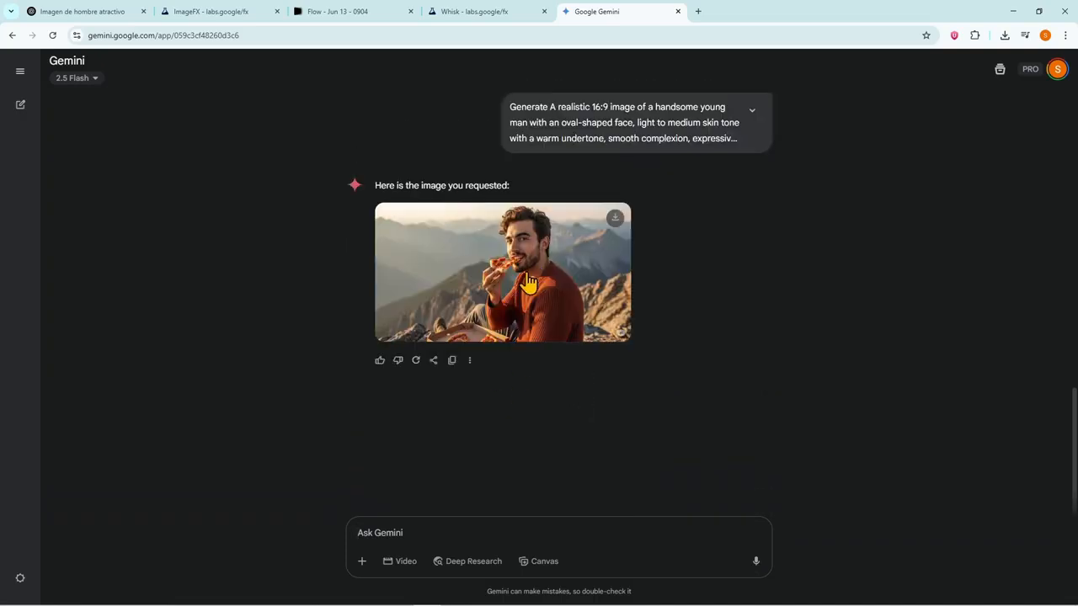
Generate a video of the boat scene with aliens in a new Gemini video chat and play the result.
left_click(396, 562)
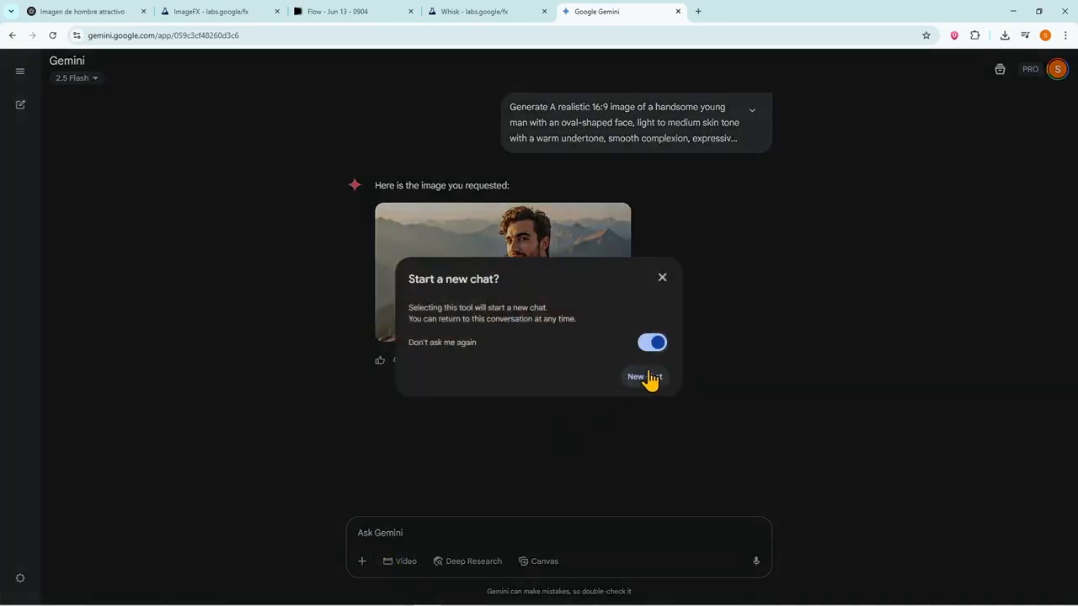
left_click(651, 377)
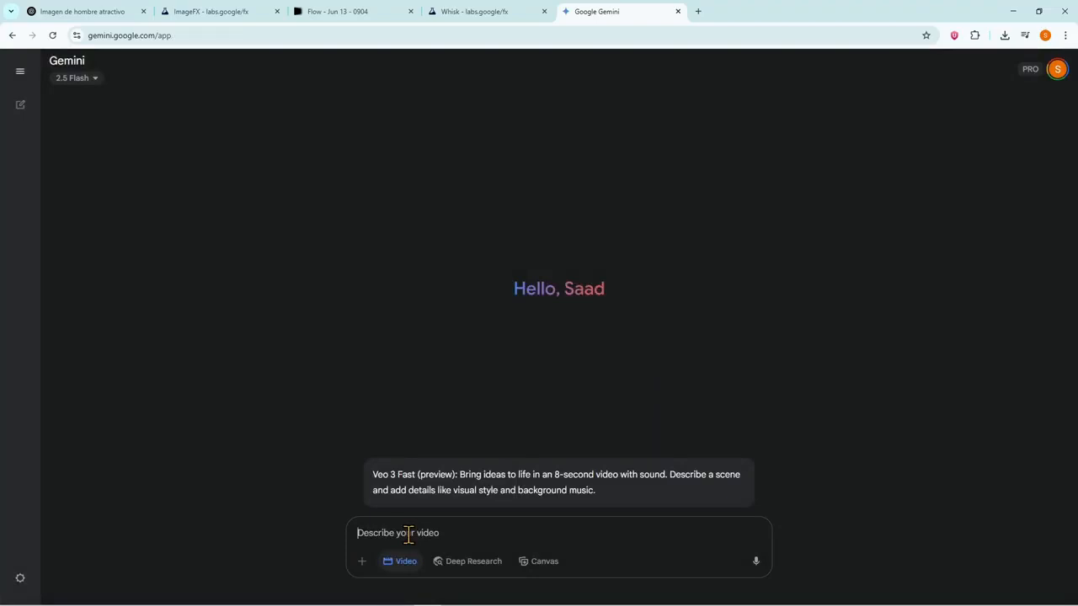
key("ctrl+v")
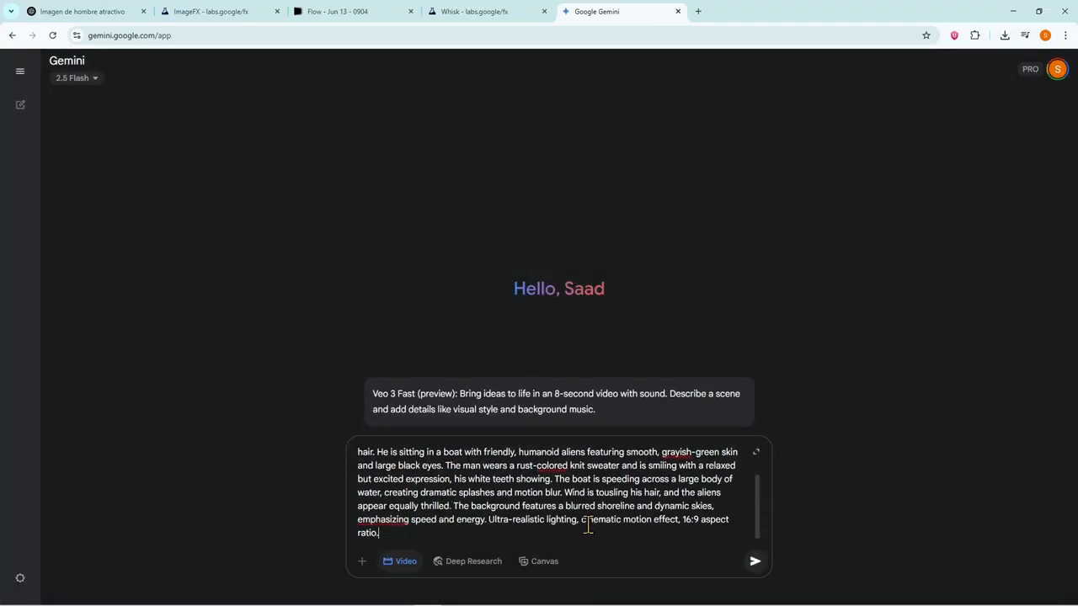
left_click(755, 564)
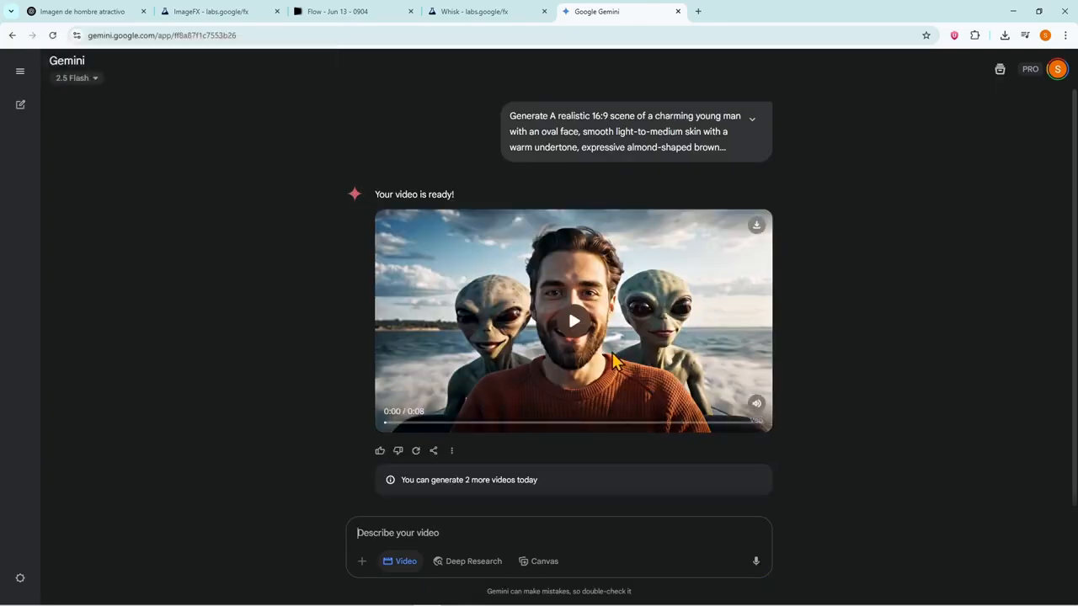
left_click(578, 328)
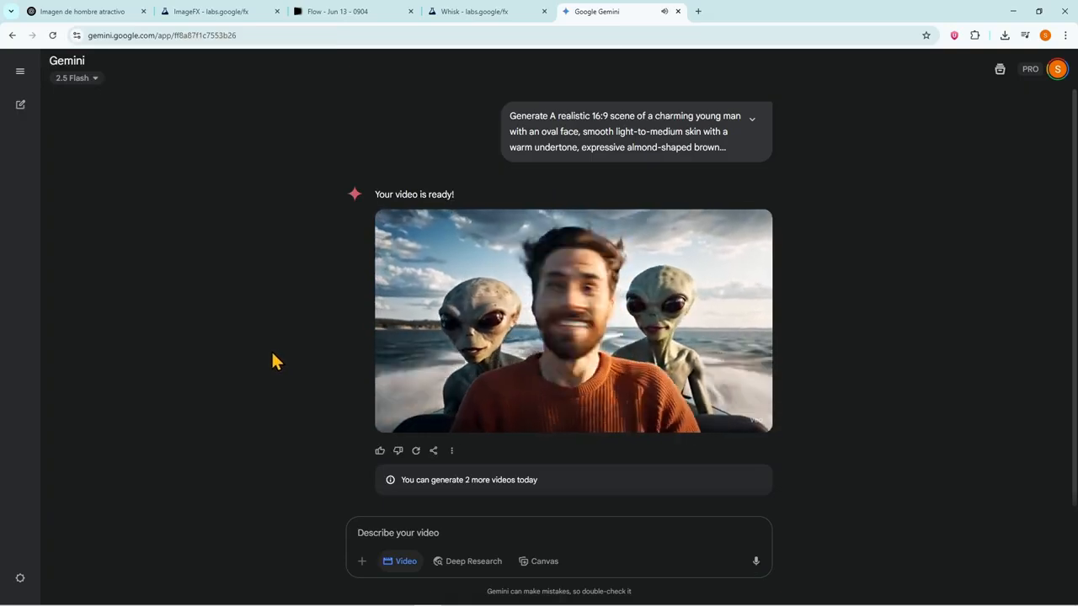
mouse_move(423, 353)
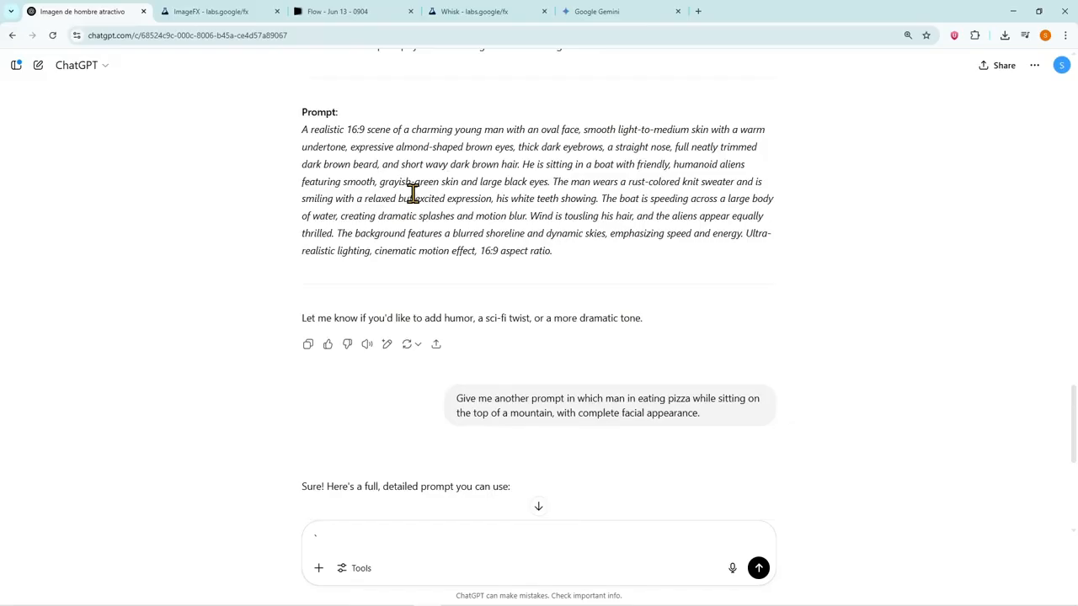
Copy the boat-with-aliens prompt from the ChatGPT conversation again.
triple_click(444, 205)
right_click(483, 162)
left_click(476, 179)
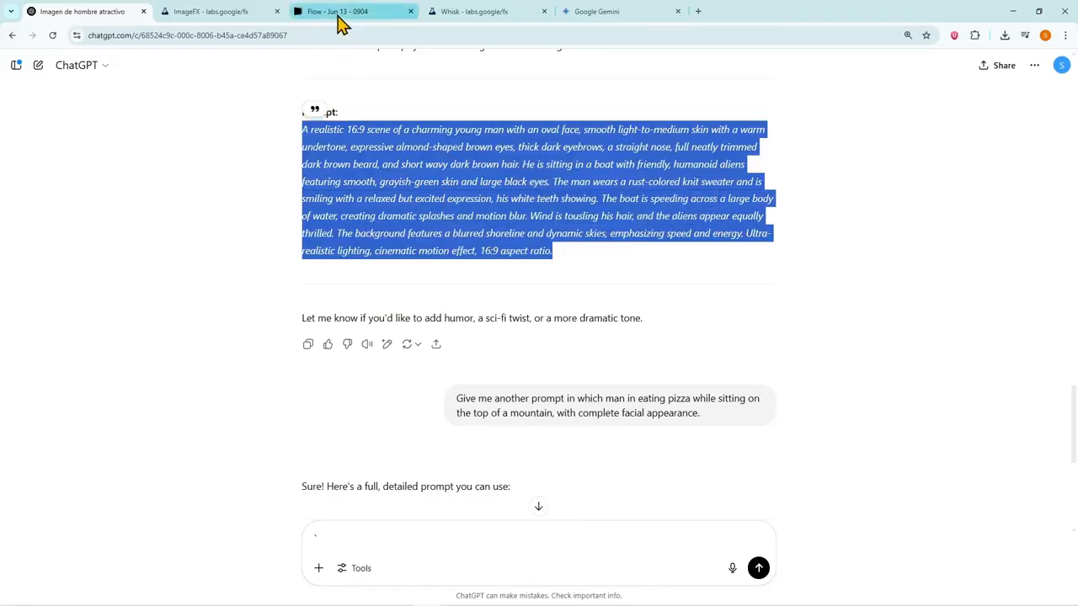
Switch to the Flow project and set generation to Text to Video with the Veo 3 - Fast (Text to Video) model.
left_click(337, 11)
scroll(344, 360, "down", 1)
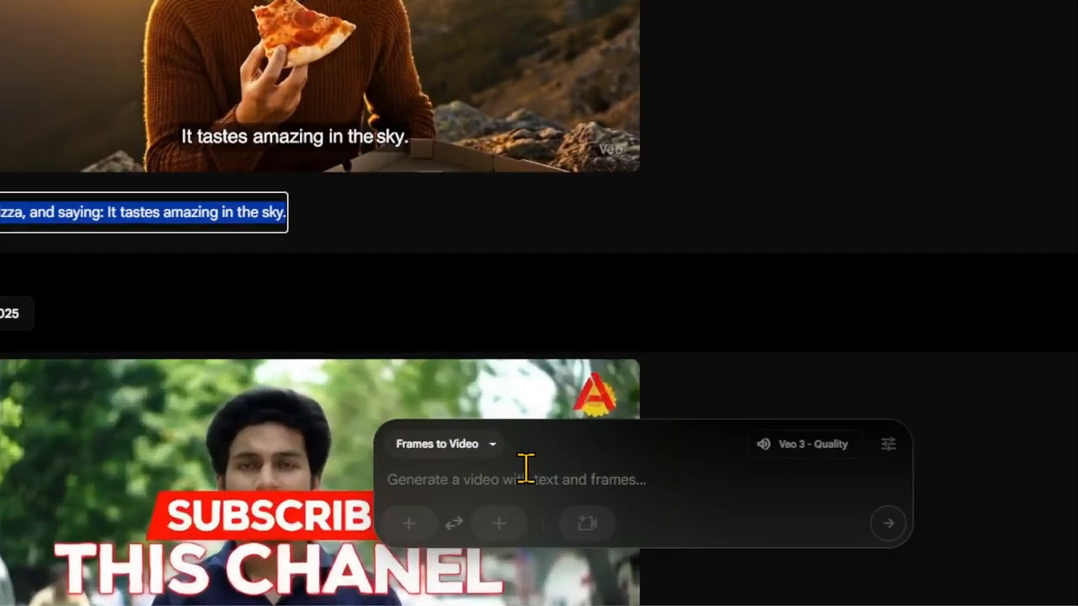
left_click(443, 506)
left_click(494, 291)
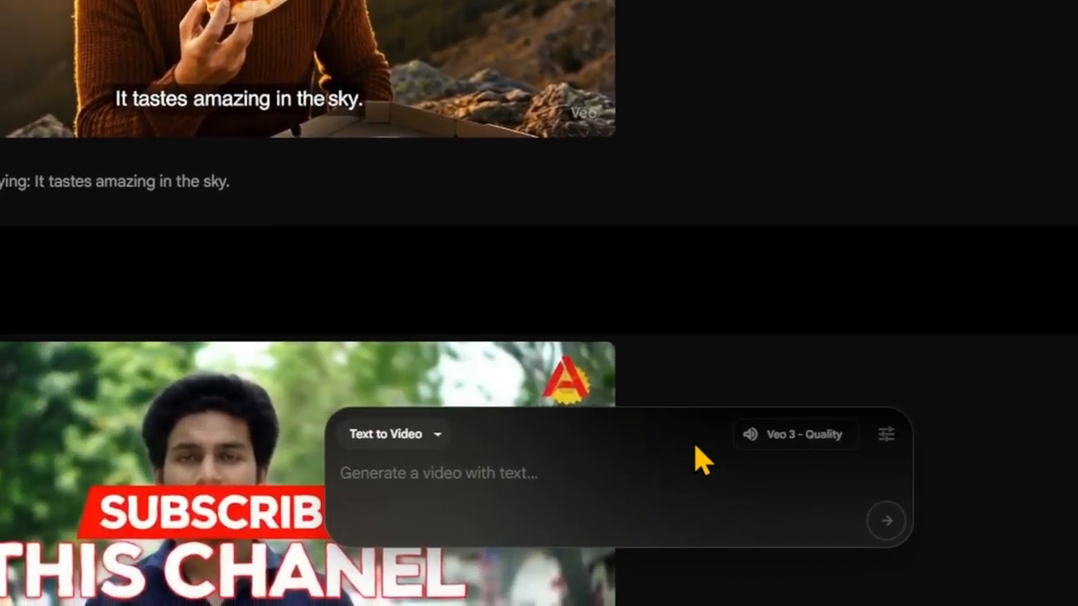
left_click(571, 429)
left_click(455, 312)
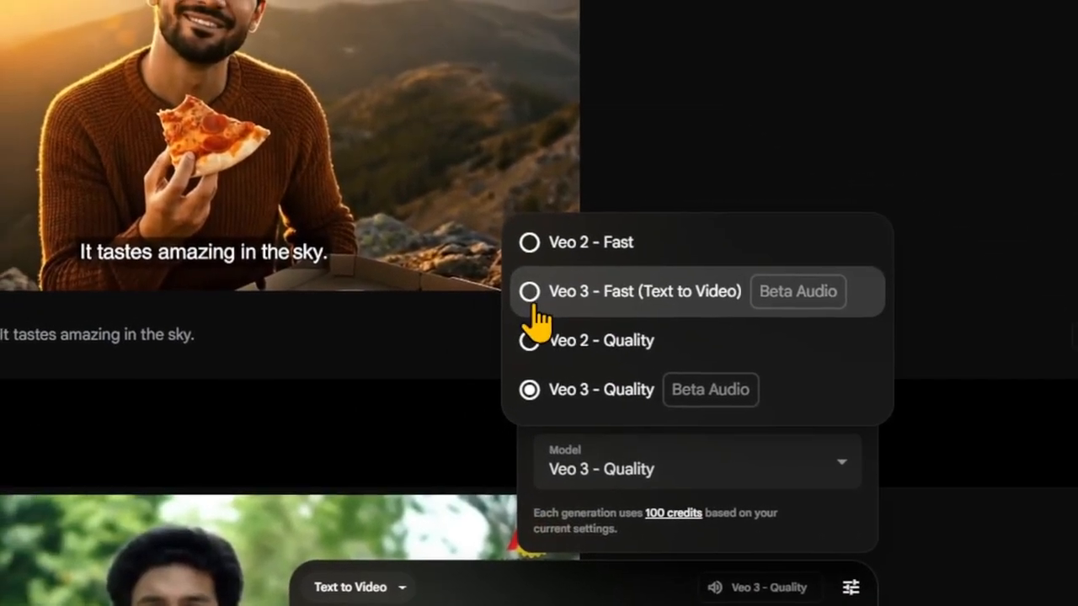
left_click(539, 312)
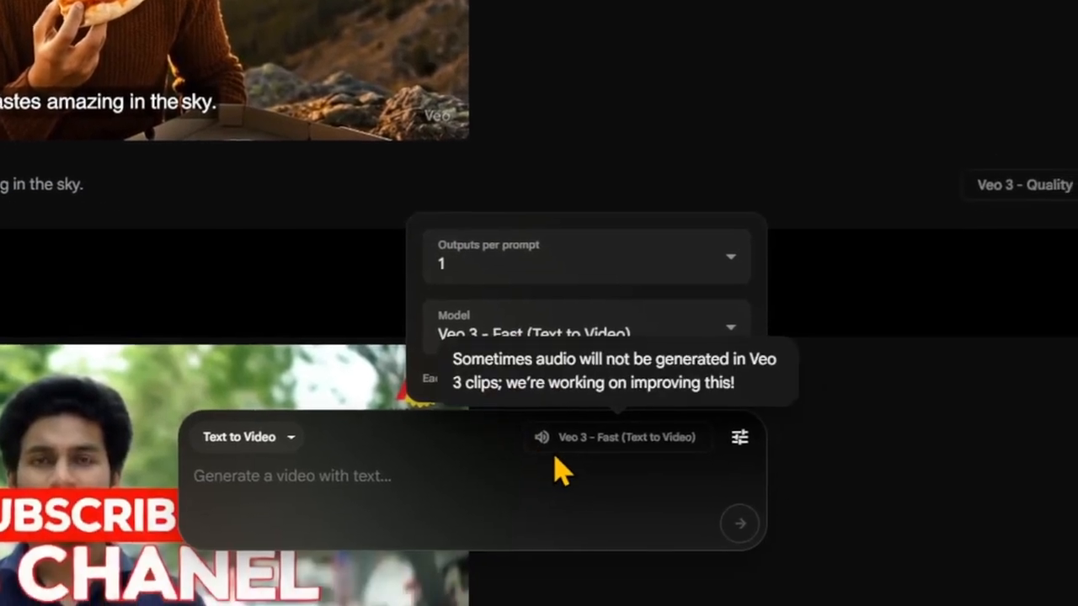
Generate a Flow video from the copied prompt of the young man in a speeding boat with aliens.
left_click(533, 454)
key("ctrl+v")
key("BackSpace")
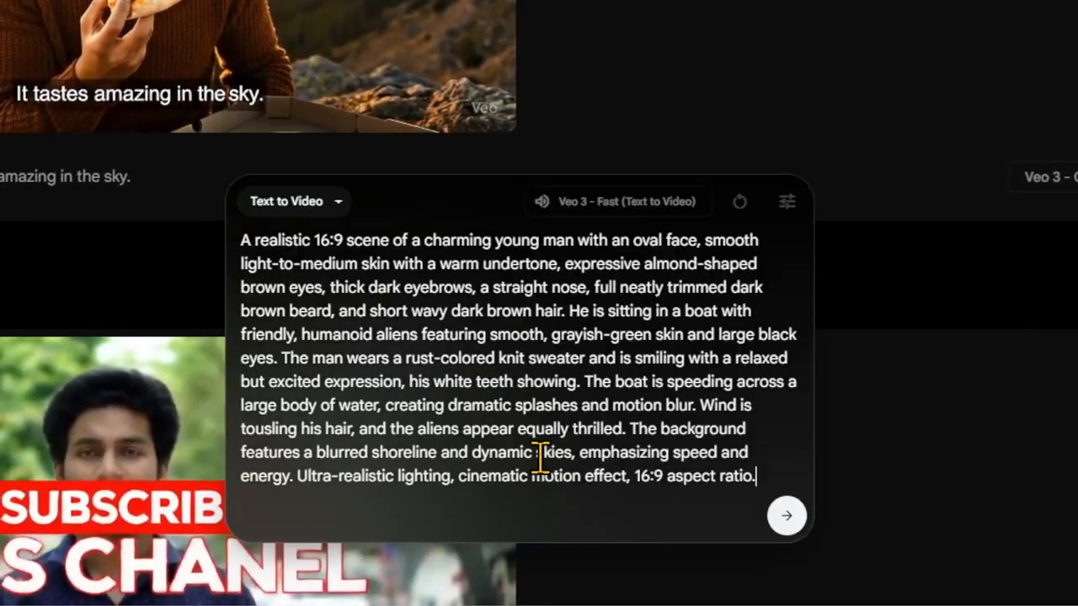
left_click(543, 519)
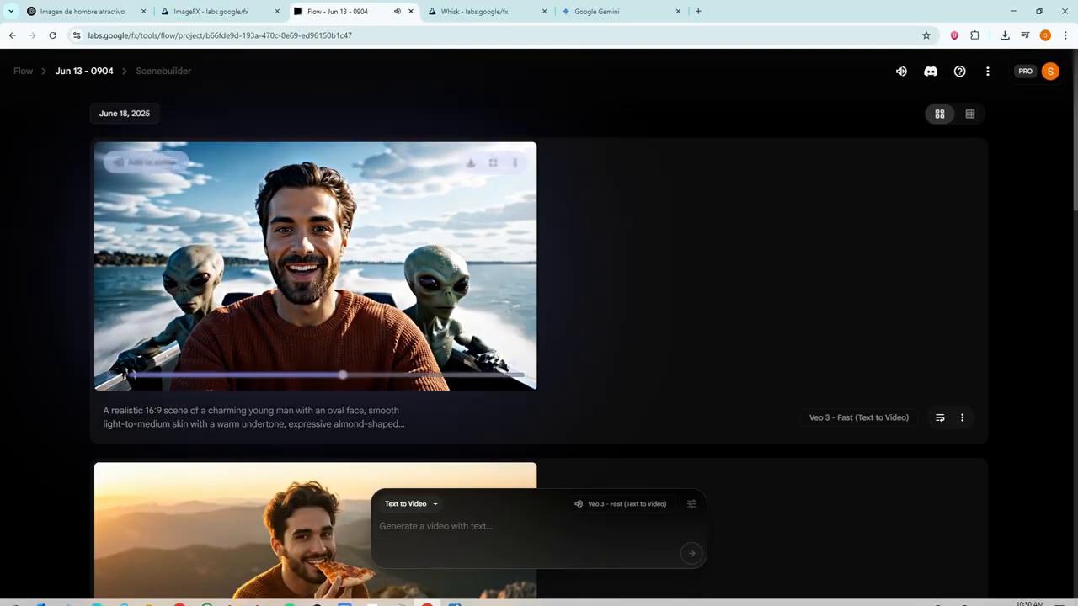
Compare the man in the Flow boat video with the original ChatGPT portrait and with the ImageFX and Whisk results.
left_click(453, 595)
left_click_drag(121, 110, 530, 112)
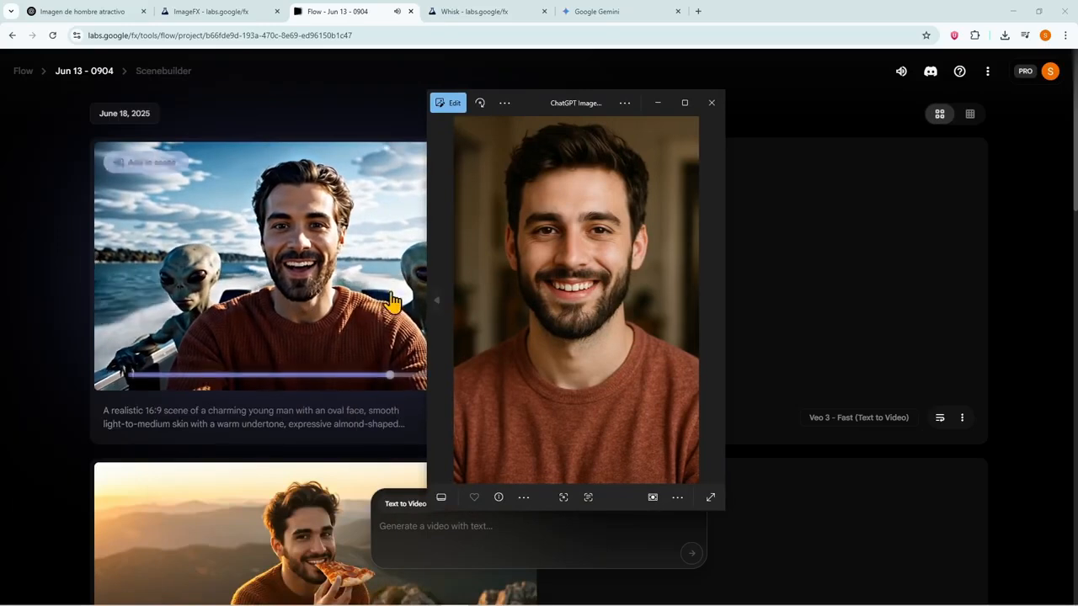
left_click(660, 104)
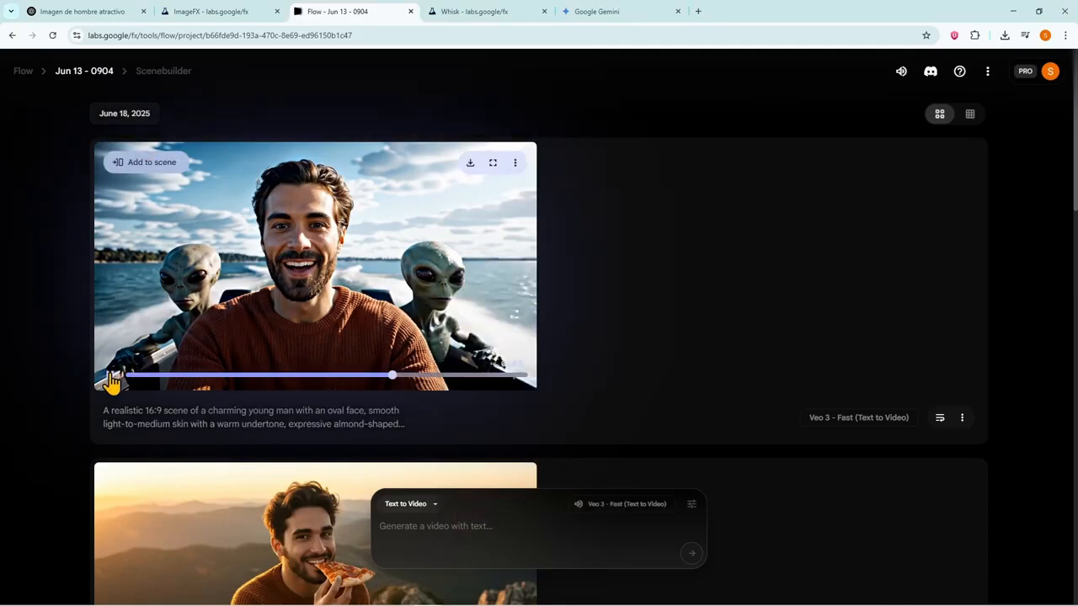
left_click(210, 12)
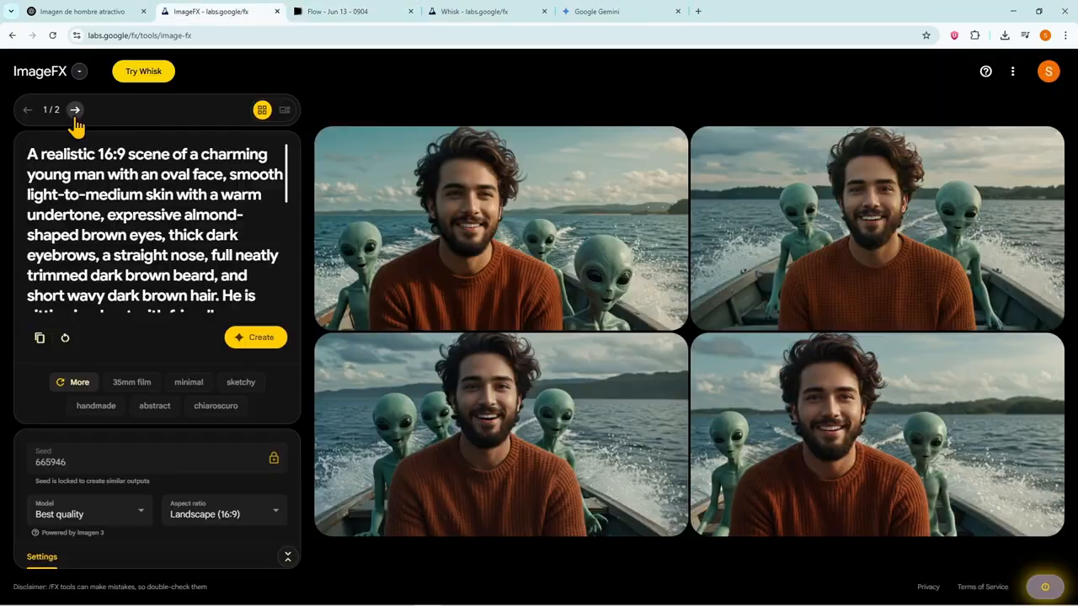
left_click(471, 13)
scroll(448, 239, "down", 3)
scroll(474, 312, "up", 3)
left_click(310, 17)
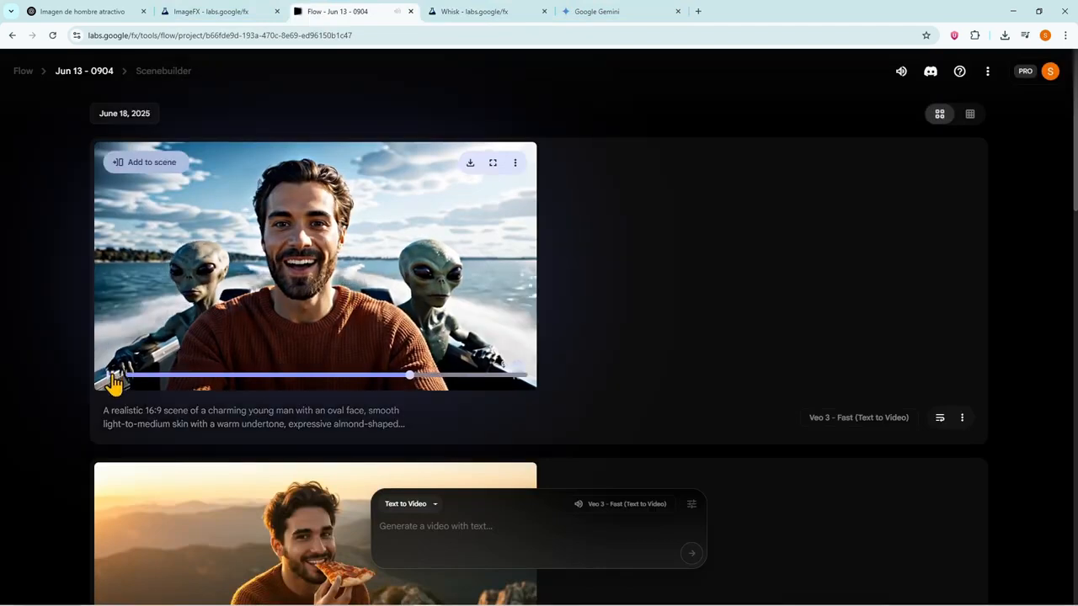
Copy the mountain-peak pizza prompt from the ChatGPT conversation for use in Flow.
left_click(82, 11)
scroll(359, 247, "down", 5)
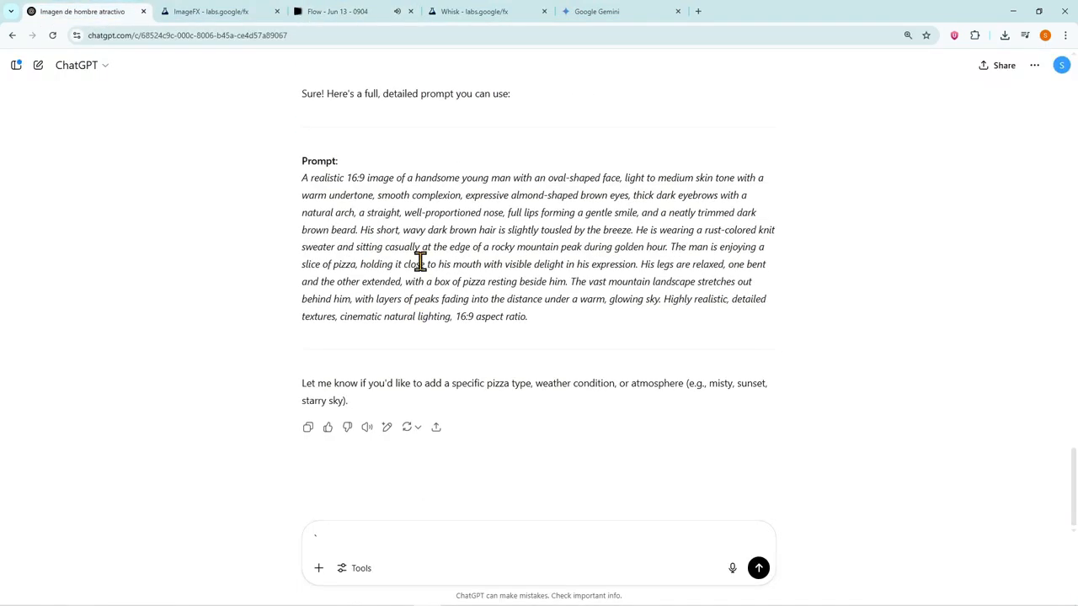
triple_click(438, 249)
right_click(453, 239)
left_click(471, 238)
Generate a Flow text-to-video clip from the copied mountain pizza prompt and play it.
left_click(371, 18)
right_click(421, 522)
left_click(469, 394)
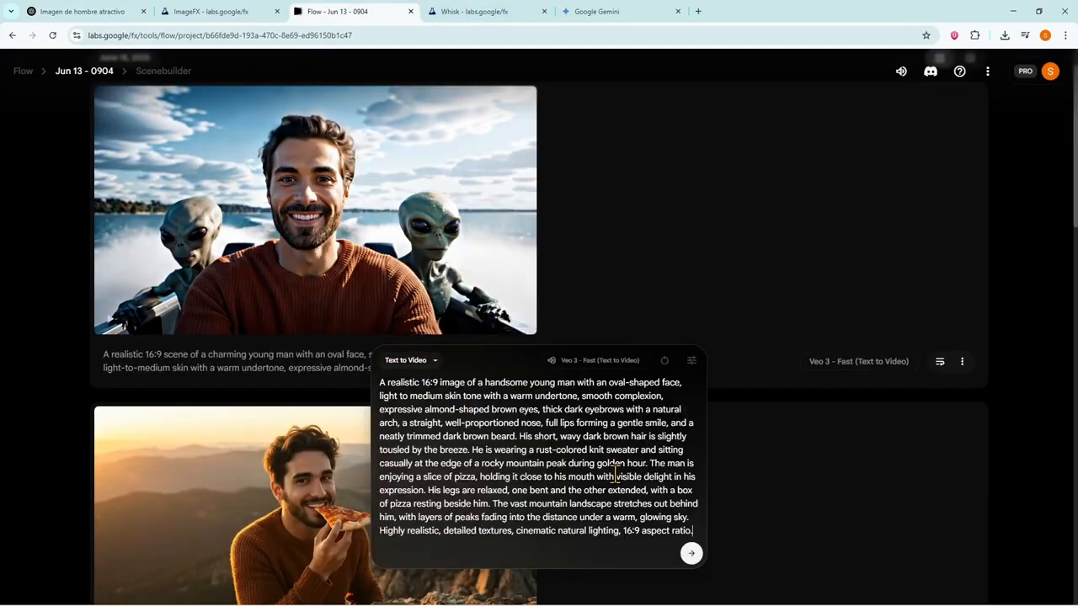
left_click(690, 555)
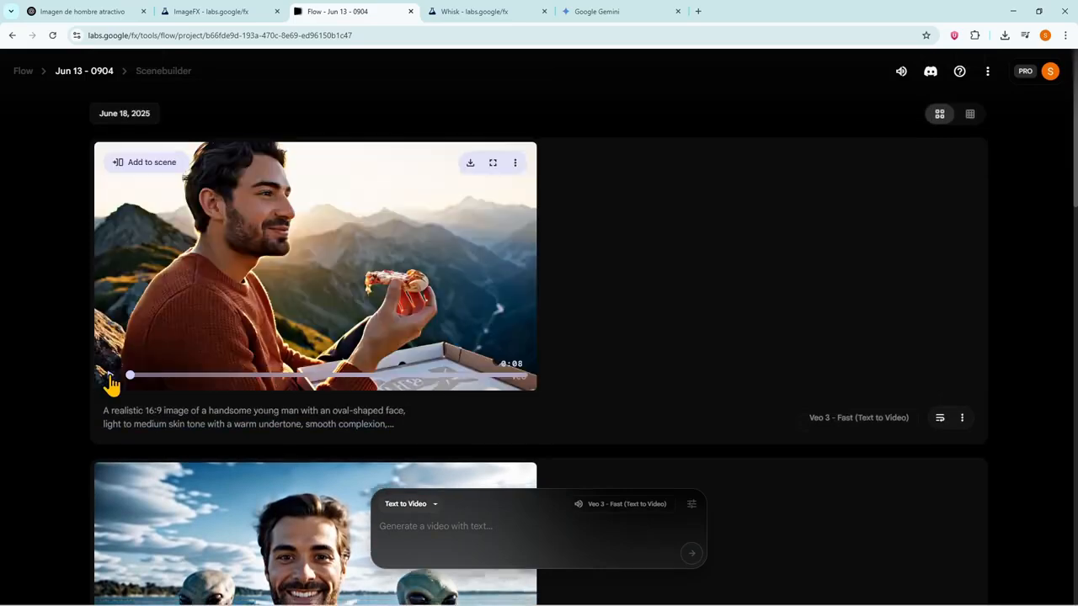
left_click(109, 377)
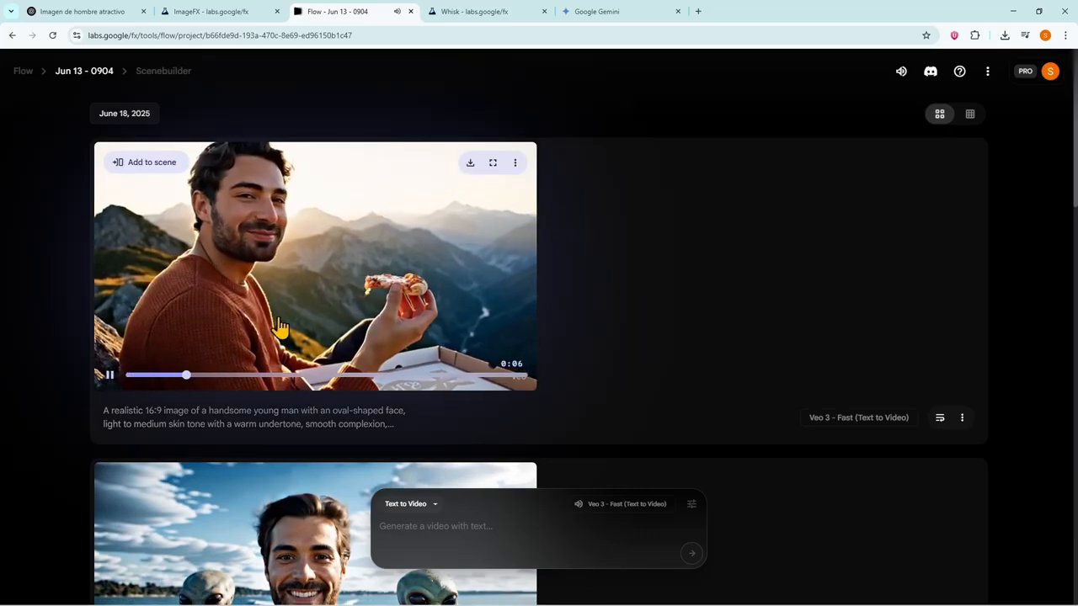